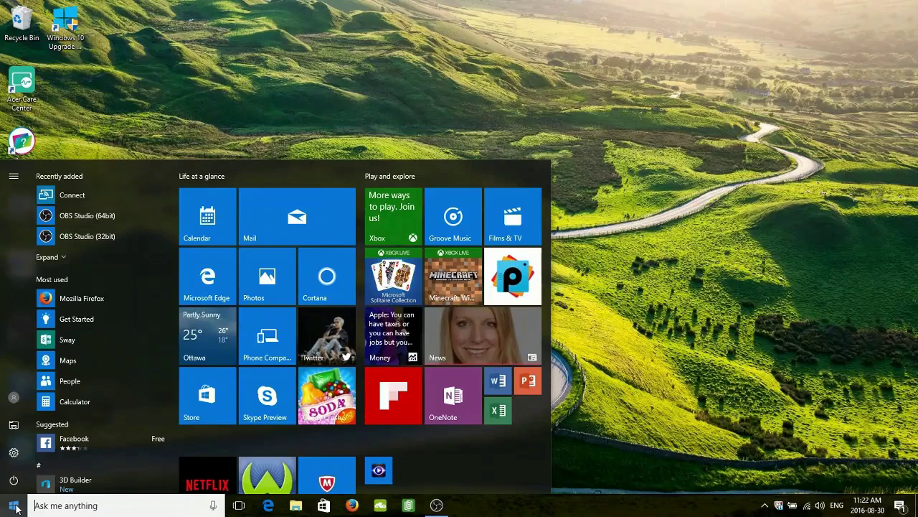
# Open the Windows Settings home page from the Start button.
pyautogui.click(13, 451)
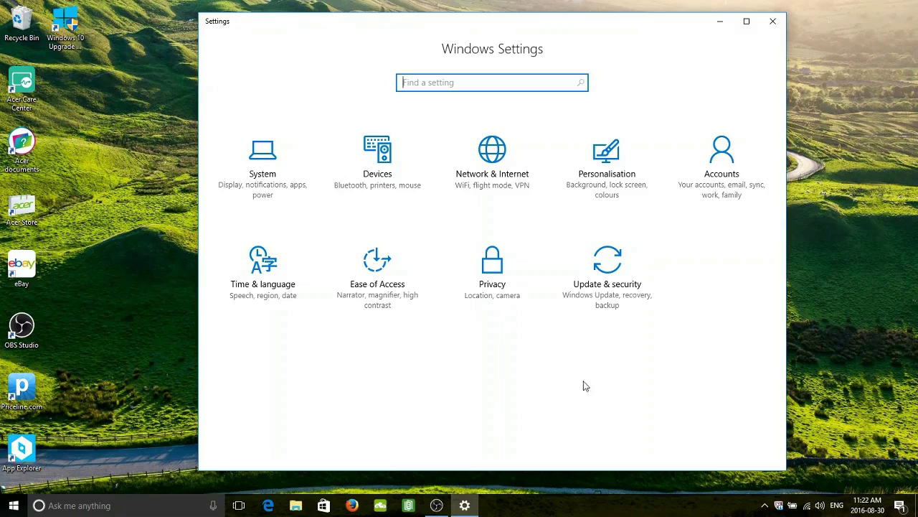
# Turn on Developer mode under Update & security > For developers, confirm Yes, and close Settings.
pyautogui.click(607, 289)
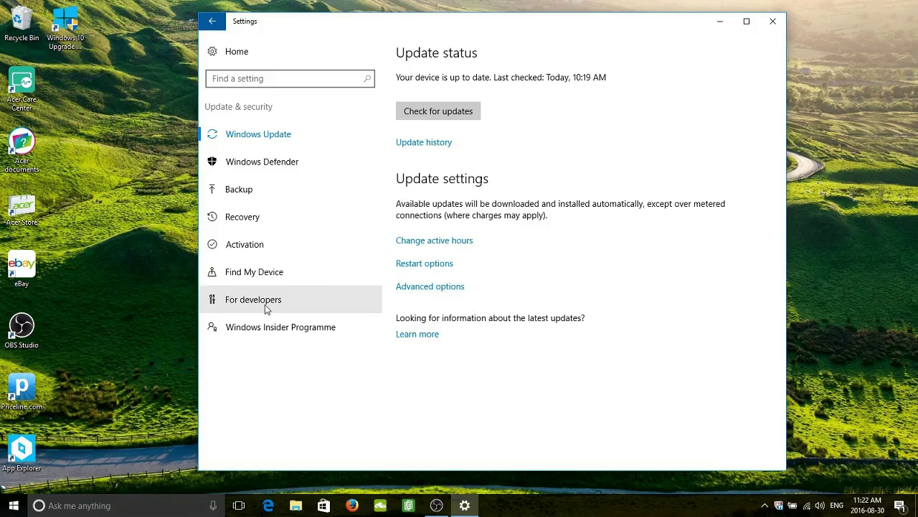
pyautogui.click(265, 304)
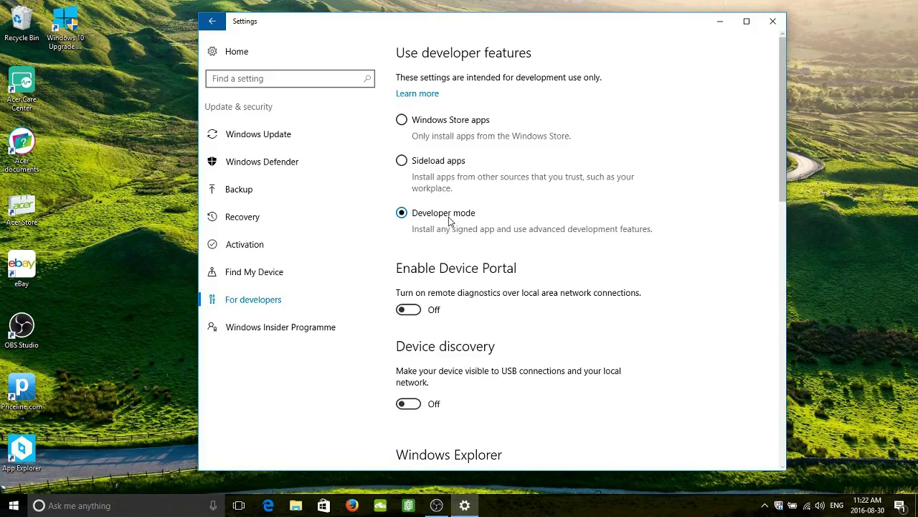
pyautogui.click(402, 119)
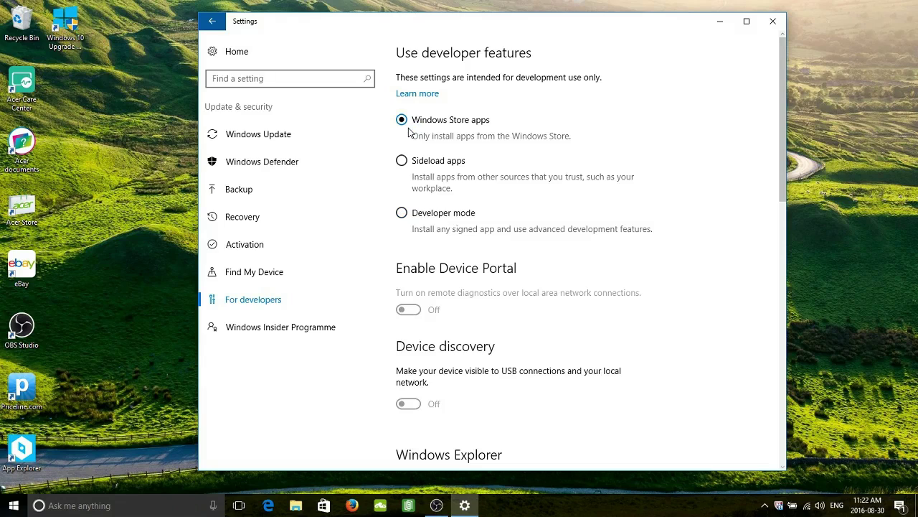
pyautogui.click(409, 215)
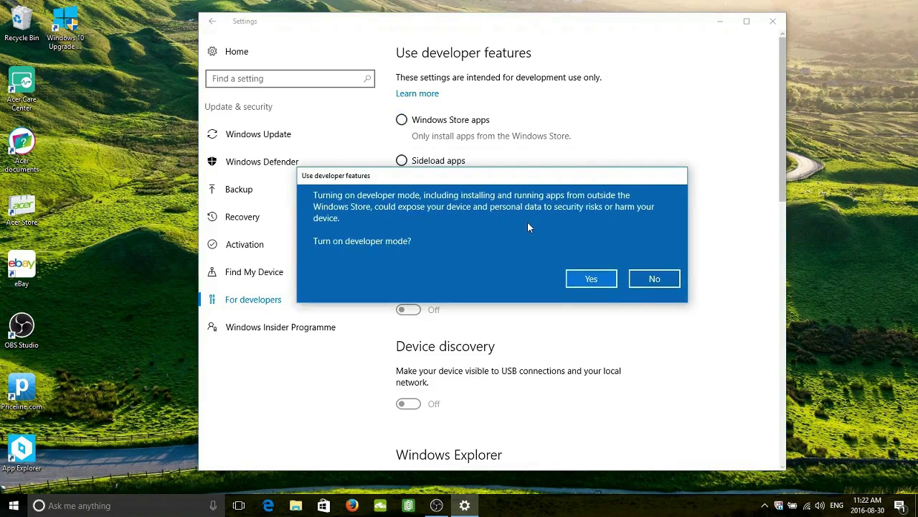
pyautogui.click(591, 279)
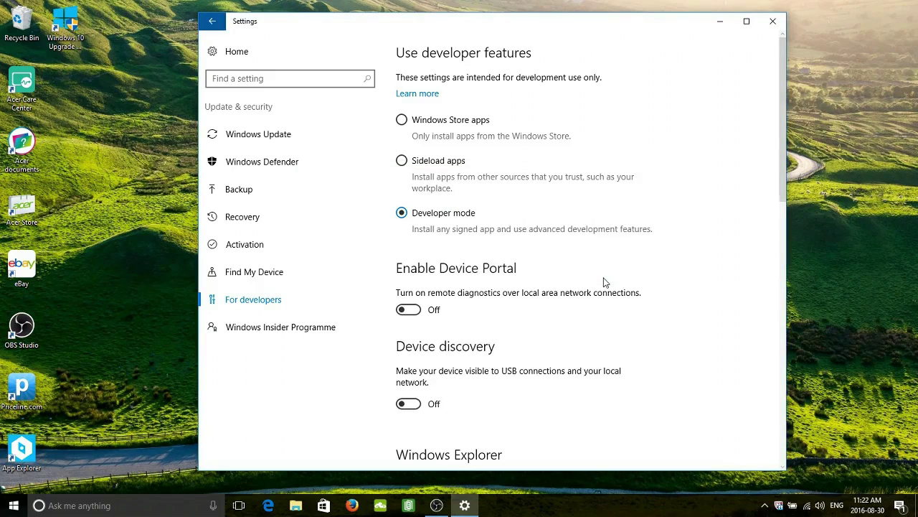
pyautogui.click(774, 23)
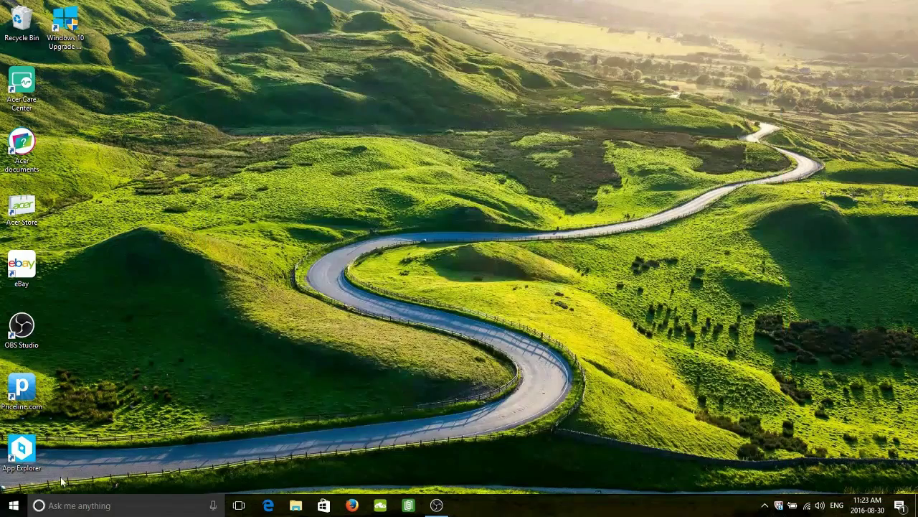
pyautogui.click(13, 505)
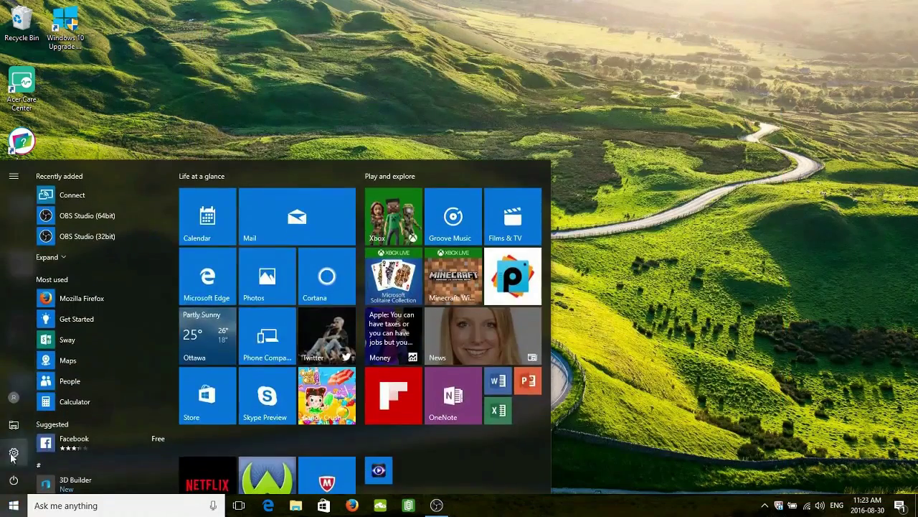
pyautogui.write('wi')
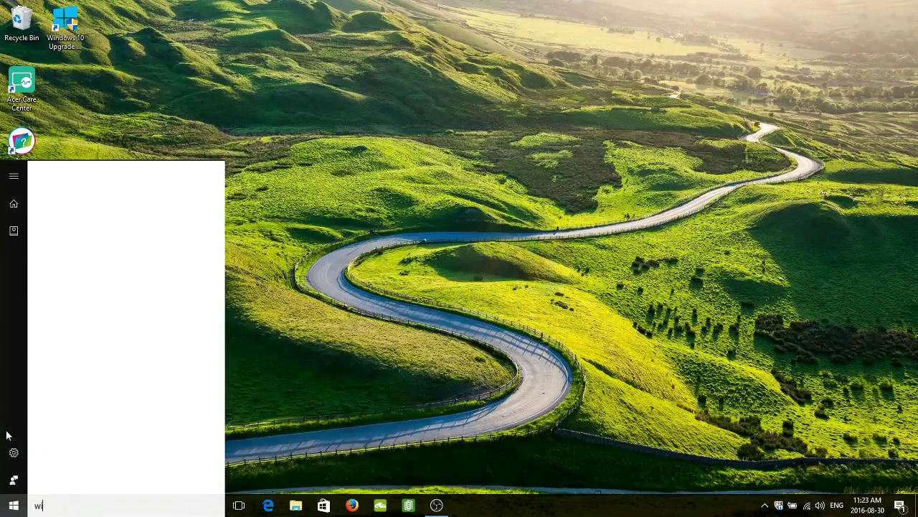
pyautogui.write('ndows fea')
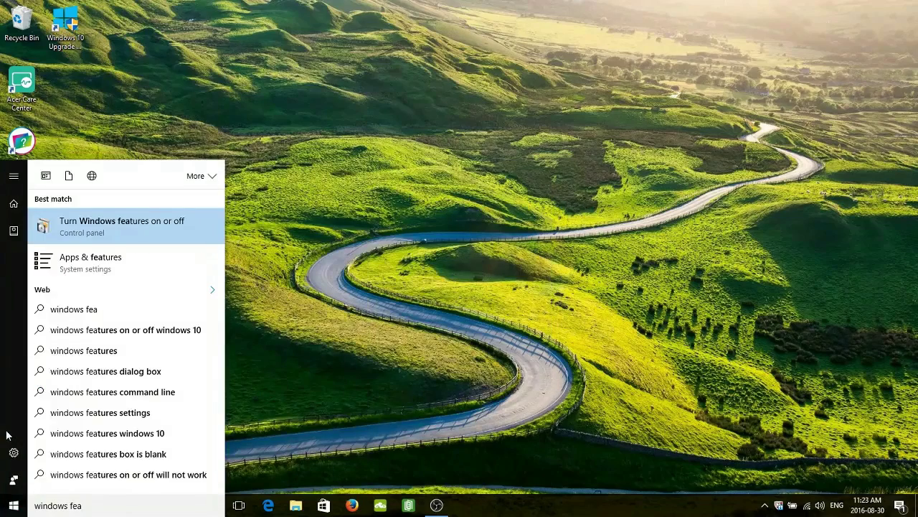
pyautogui.click(138, 232)
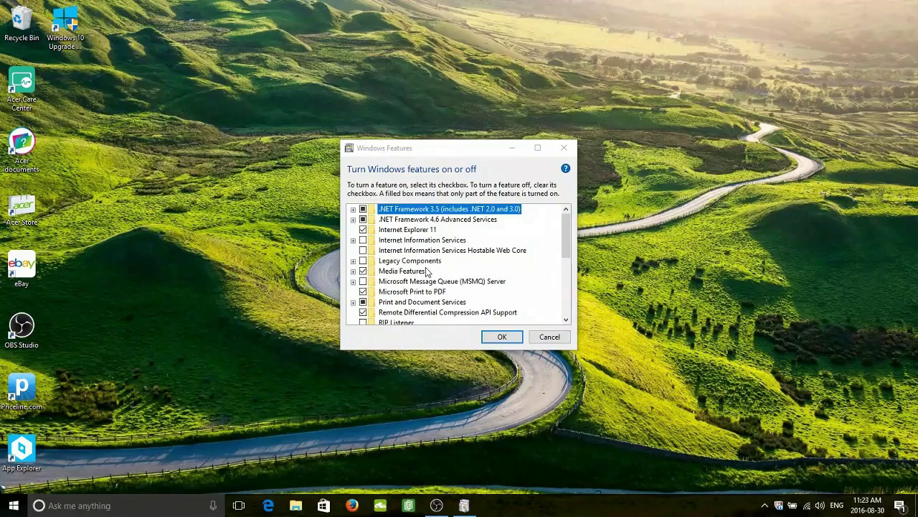
pyautogui.moveTo(426, 269)
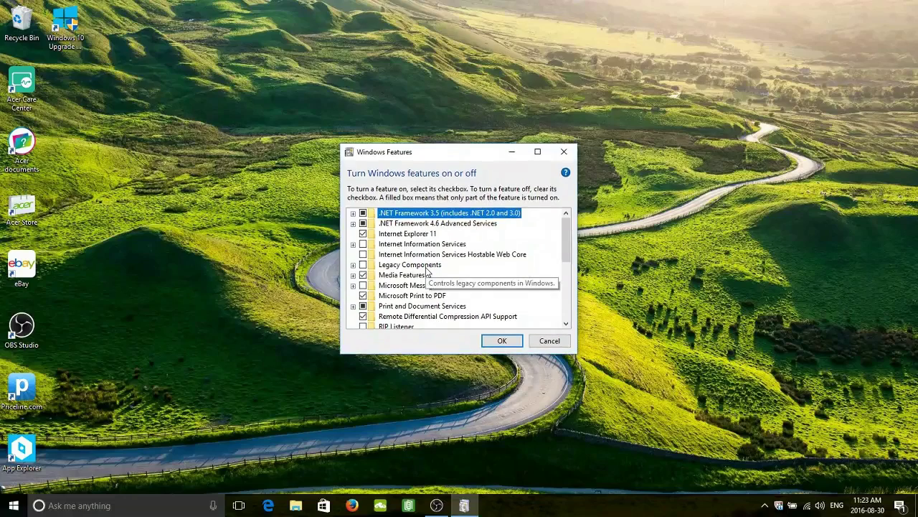
pyautogui.scroll(-3, 426, 270)
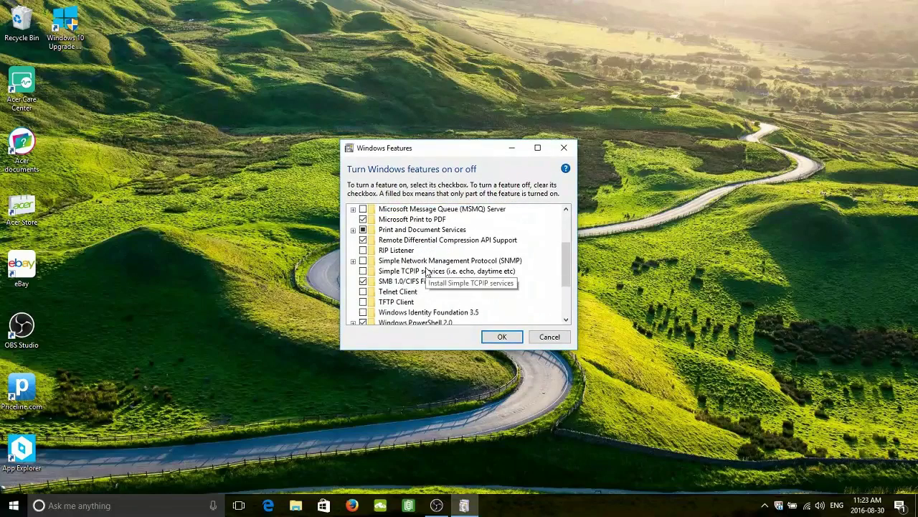
pyautogui.scroll(-2, 427, 271)
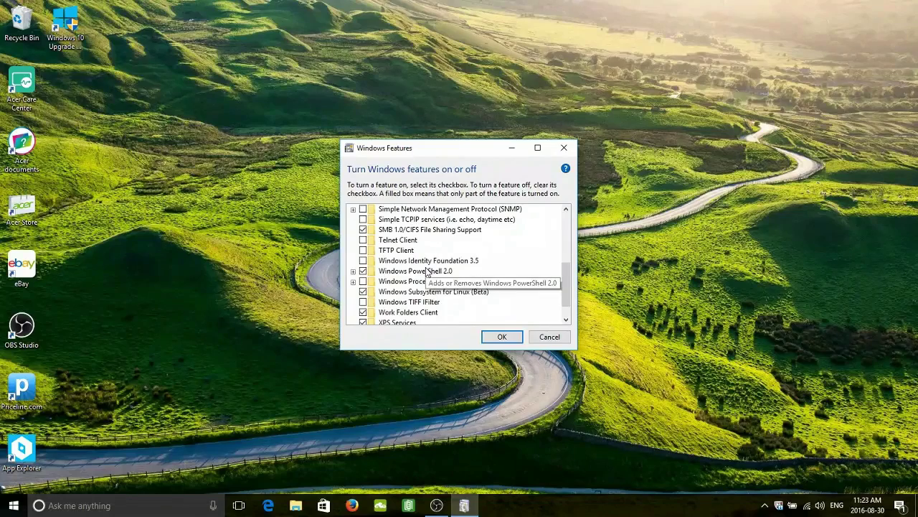
pyautogui.moveTo(485, 296)
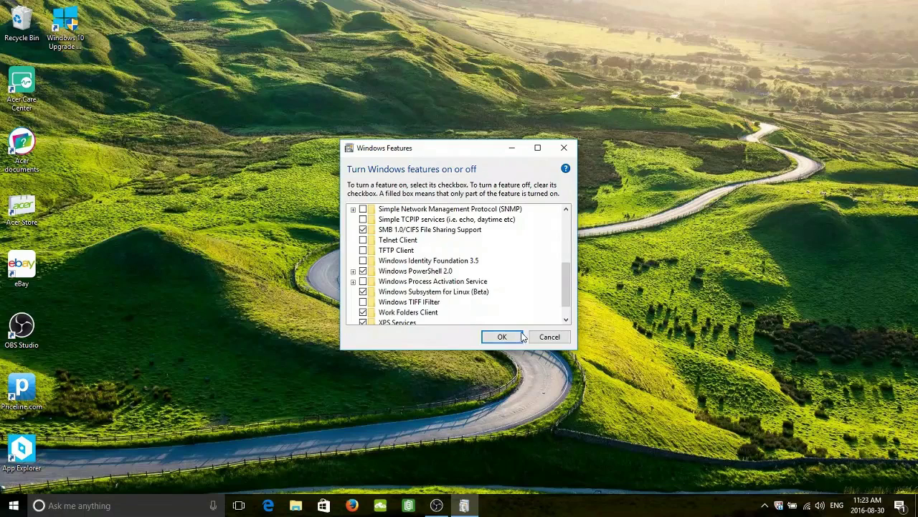
pyautogui.click(549, 338)
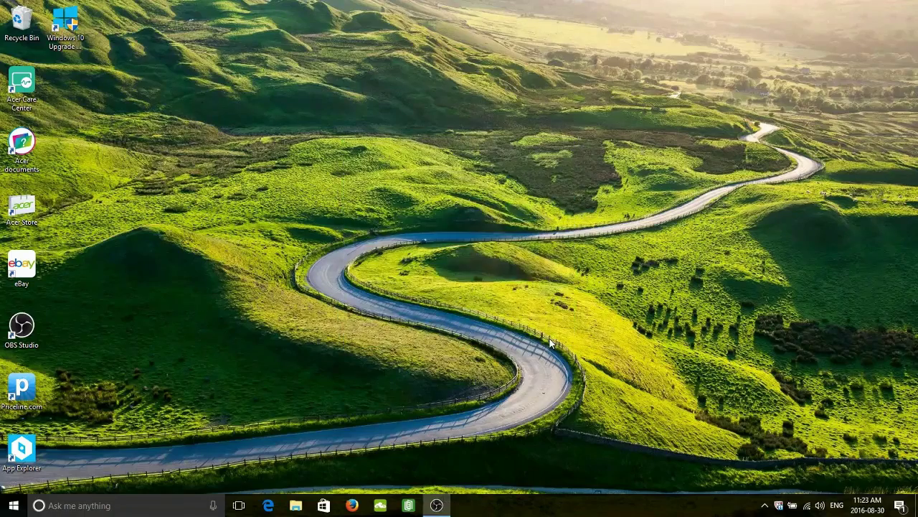
pyautogui.click(13, 505)
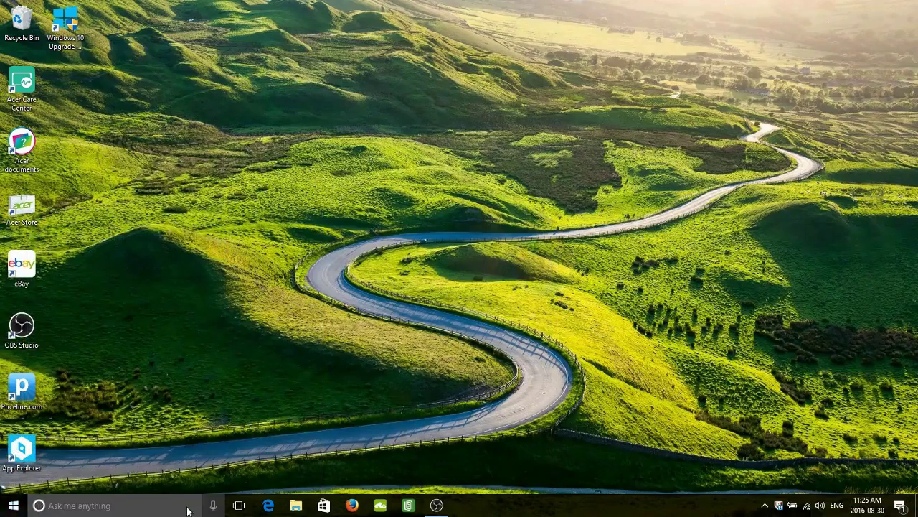
# Launch Command Prompt by searching 'cmd' in Start.
pyautogui.click(13, 506)
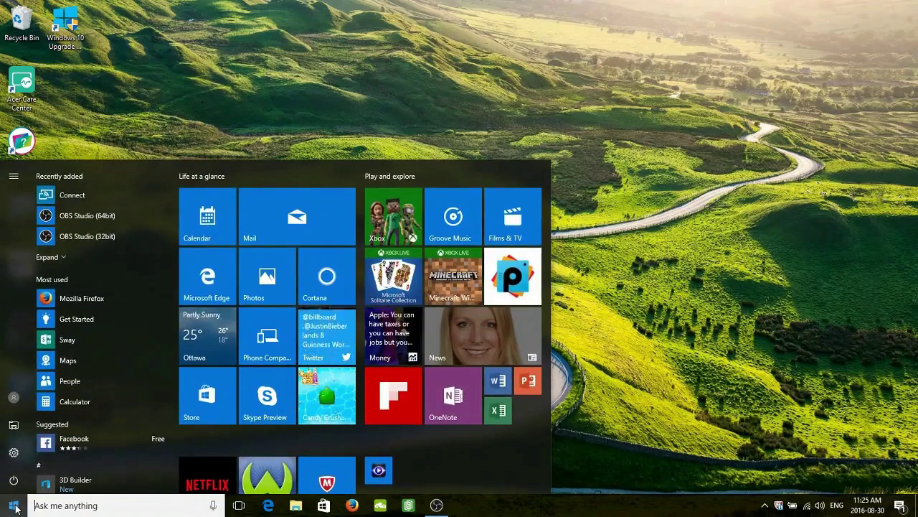
pyautogui.write('cmd')
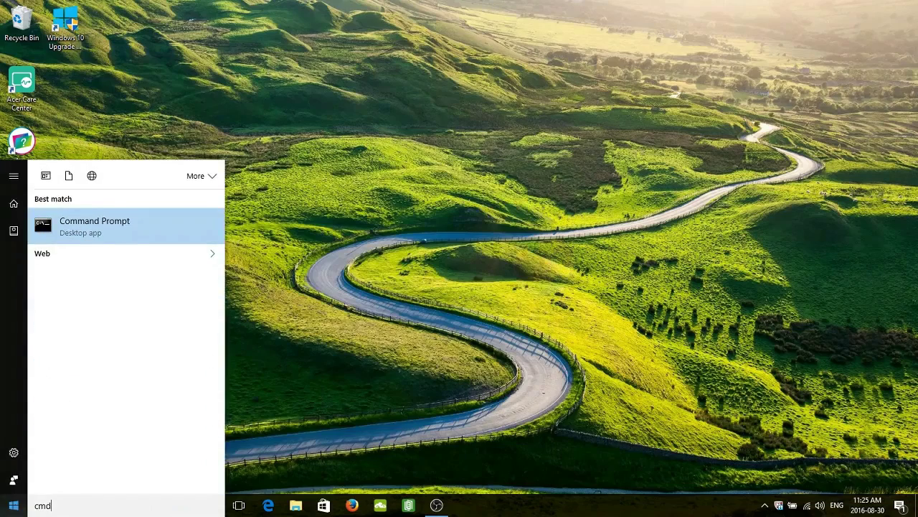
pyautogui.click(144, 224)
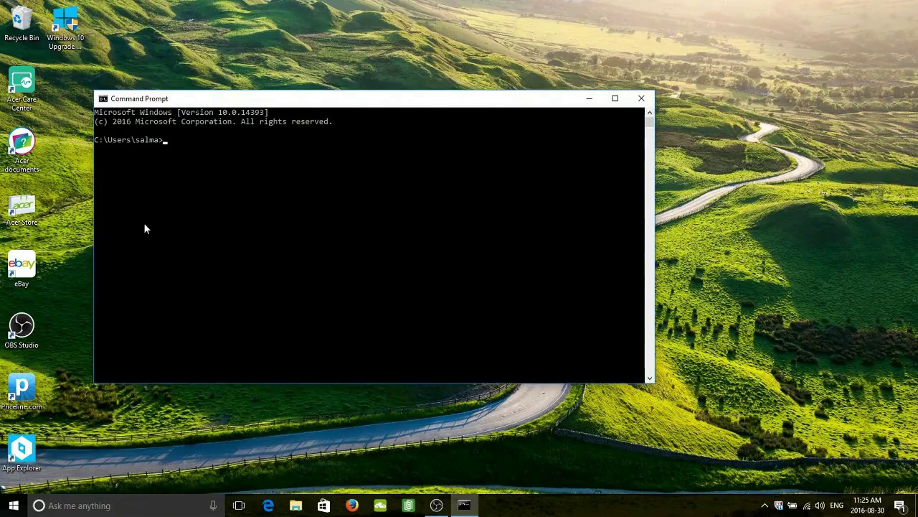
# Run bash and answer y to download and install Ubuntu on Windows.
pyautogui.write('bash')
pyautogui.press('Return')
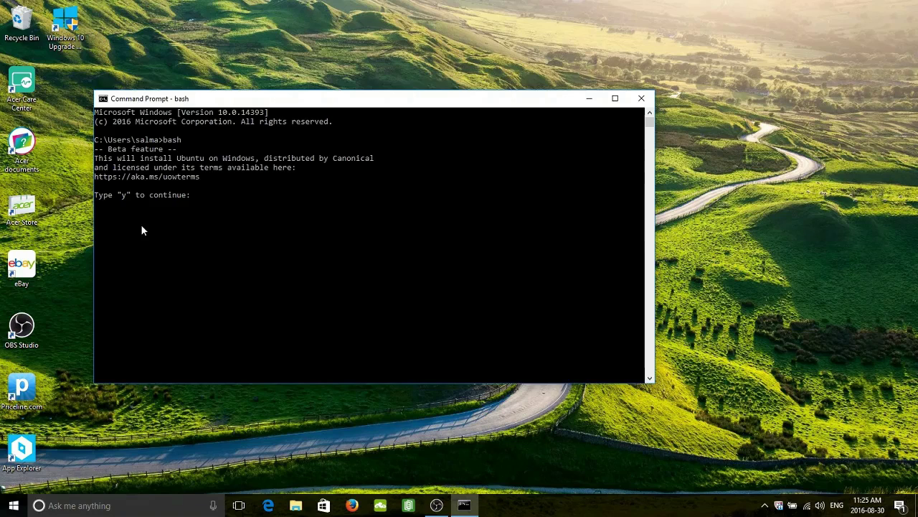
pyautogui.write('y')
pyautogui.press('Return')
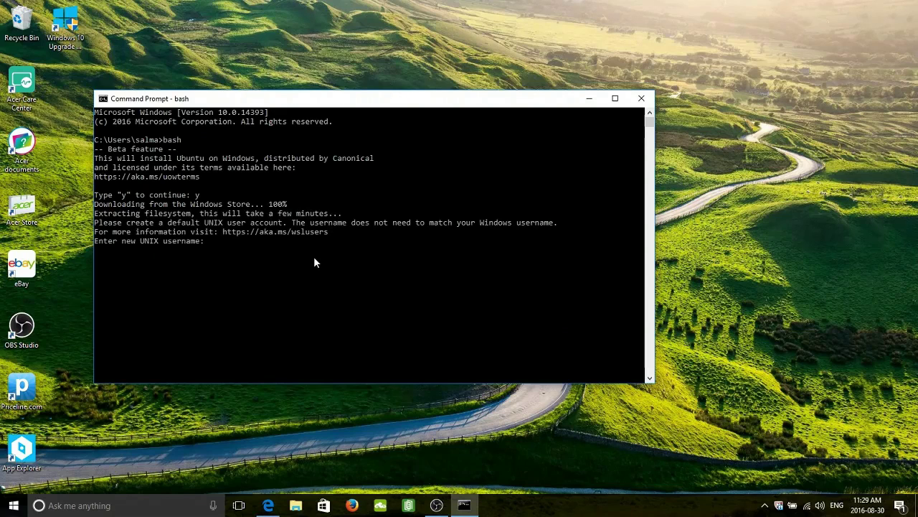
# Create the default UNIX account with a chosen username and password, then quit top.
pyautogui.write('marcel')
pyautogui.press('Return')
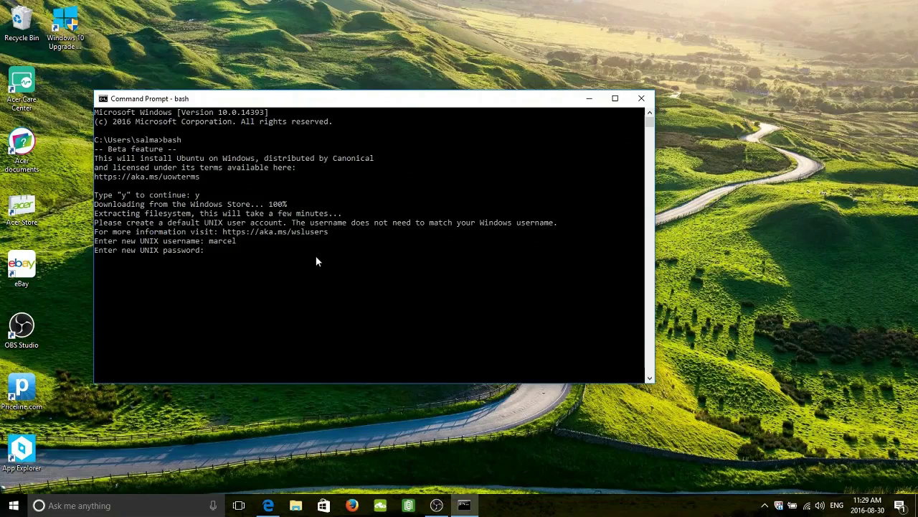
pyautogui.press('Return')
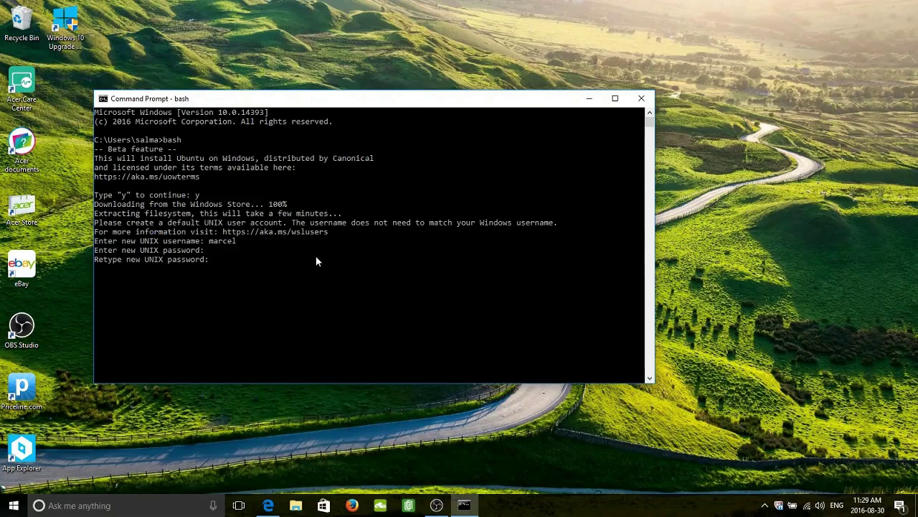
pyautogui.press('Return')
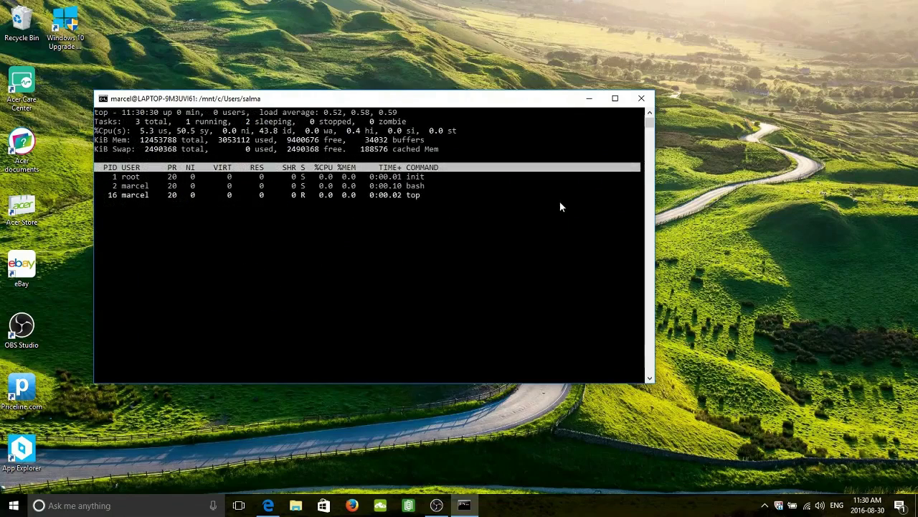
pyautogui.press('q')
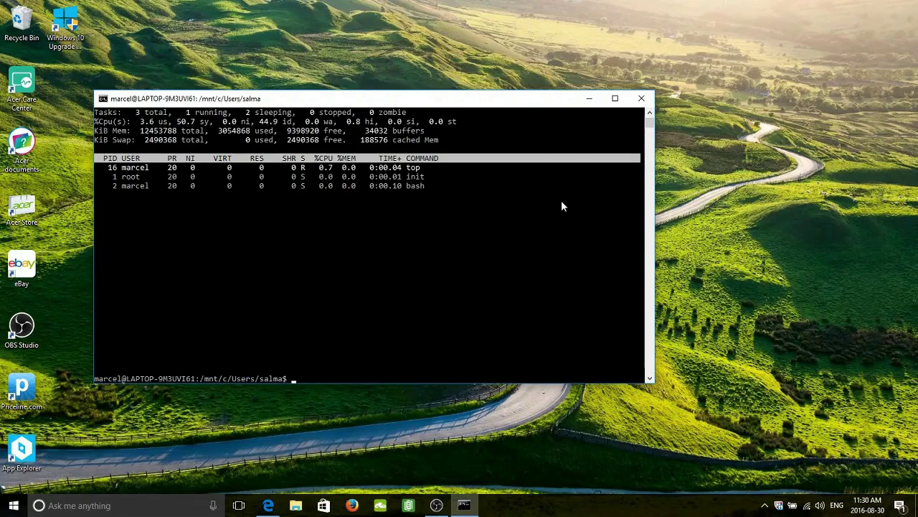
# Run ls, df, cal and the full 2016 calendar in bash.
pyautogui.write('ls')
pyautogui.press('Return')
pyautogui.write('df')
pyautogui.press('Return')
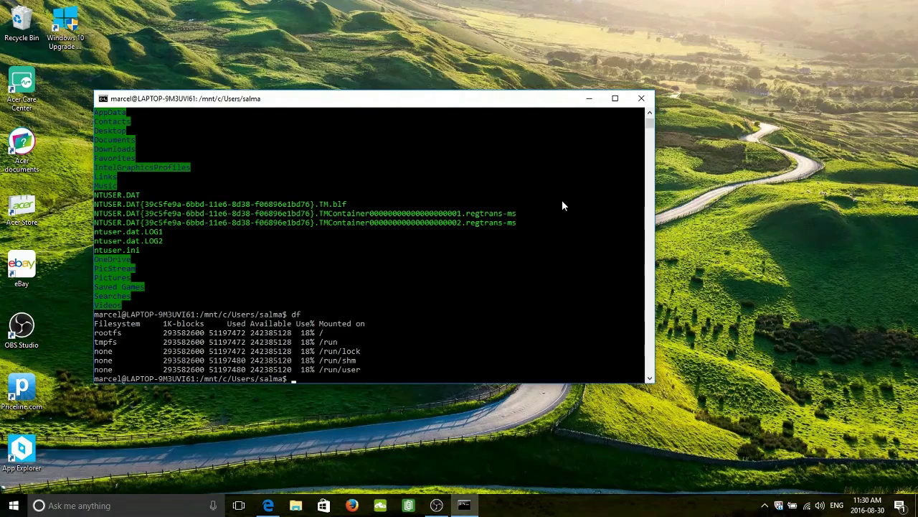
pyautogui.write('cal')
pyautogui.press('Return')
pyautogui.write('cal')
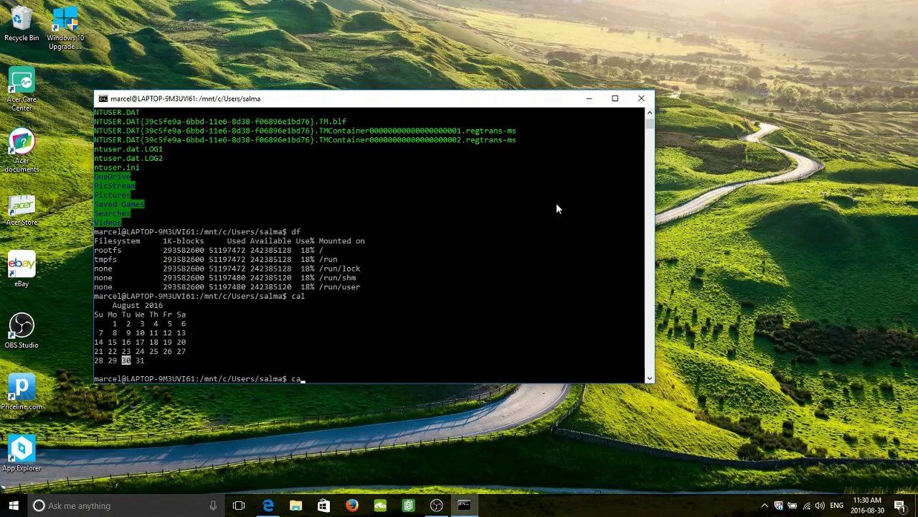
pyautogui.write('6')
pyautogui.press('Return')
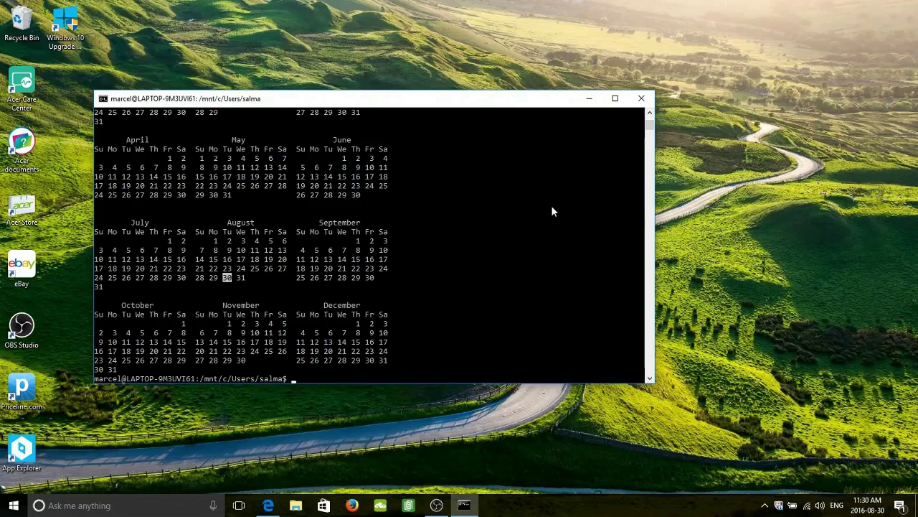
# Become root with sudo -i and enter the account password.
pyautogui.write('suo')
pyautogui.write('do -')
pyautogui.write('i')
pyautogui.press('Return')
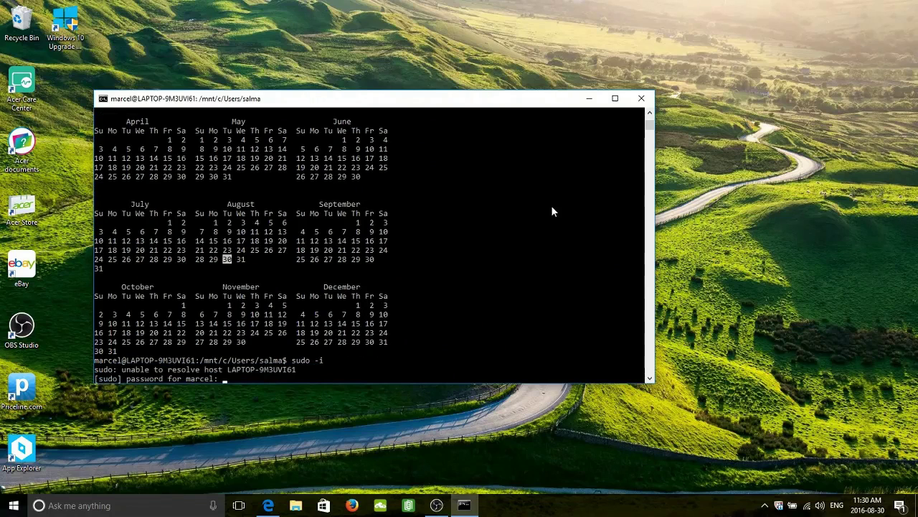
pyautogui.press('Return')
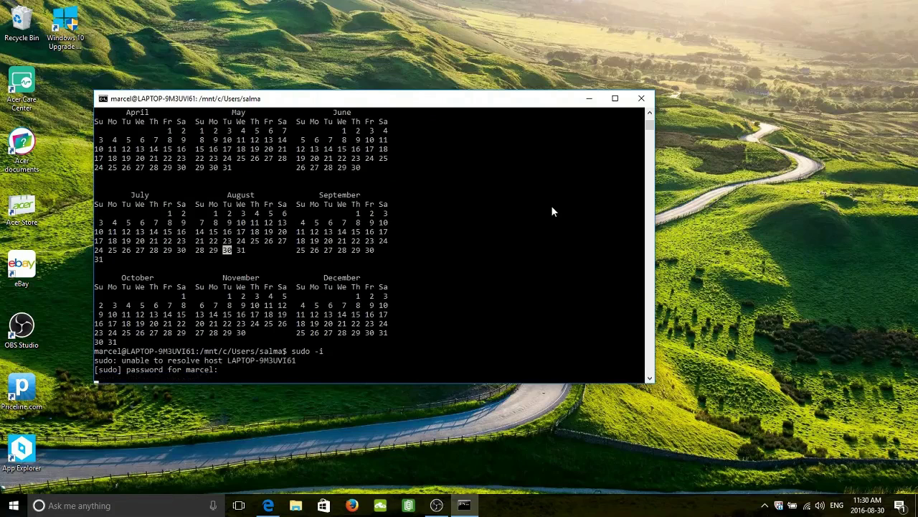
# Refresh the Ubuntu package lists with apt update.
pyautogui.write('apt')
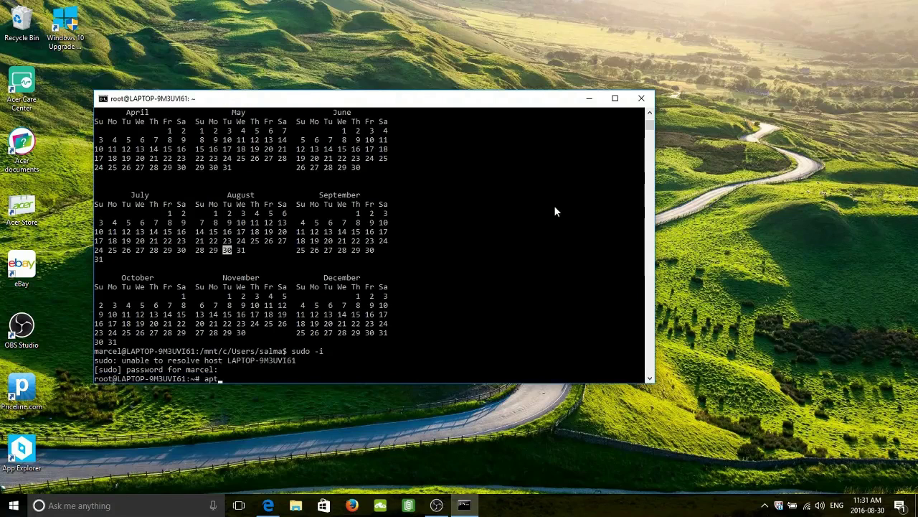
pyautogui.write(' update')
pyautogui.press('BackSpace')
pyautogui.press('BackSpace')
pyautogui.press('BackSpace')
pyautogui.press('BackSpace')
pyautogui.write('date')
pyautogui.press('Return')
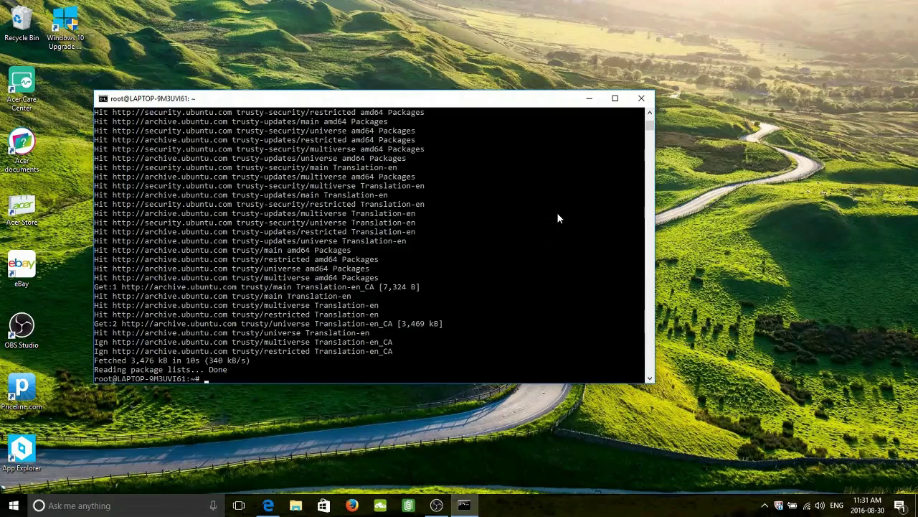
# Install the cheese package with apt install cheese, accepting the default prompt.
pyautogui.write('apt instal')
pyautogui.write('l cheese')
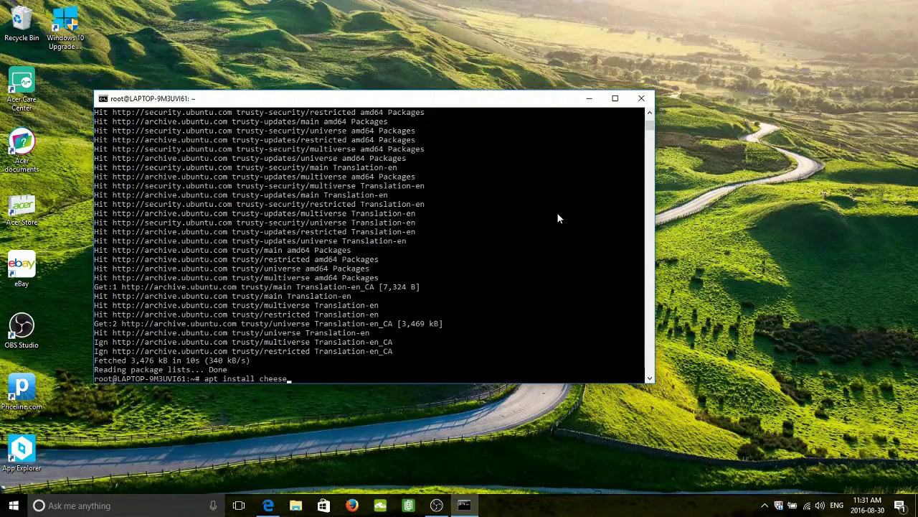
pyautogui.press('Return')
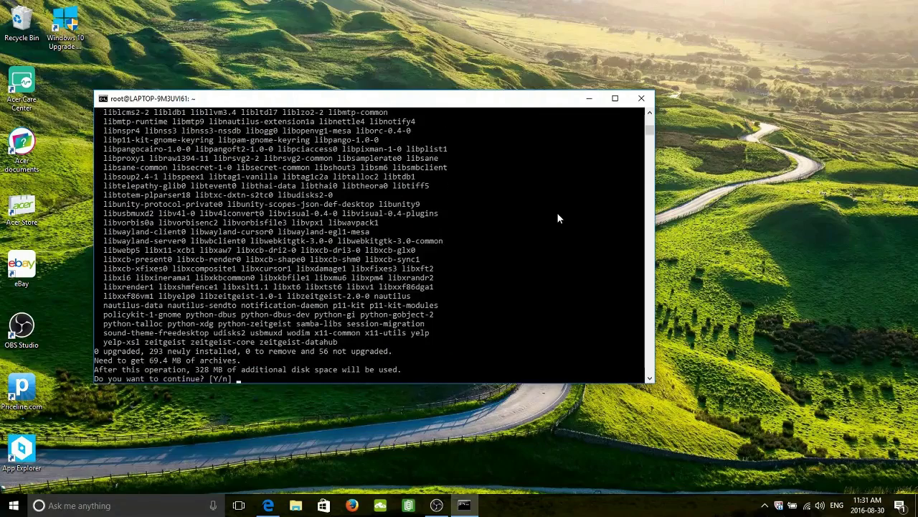
pyautogui.press('Return')
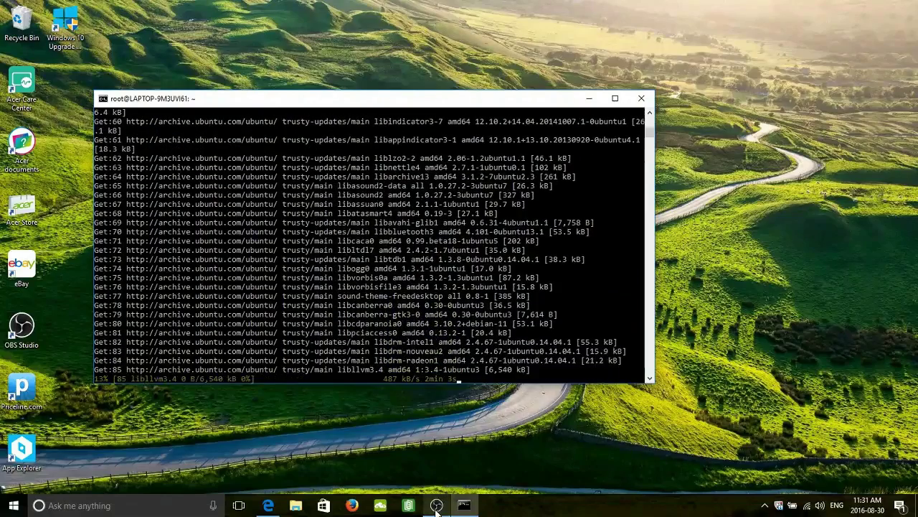
# Wait for Cheese and dependencies such as nautilus to finish installing.
pyautogui.moveTo(436, 508)
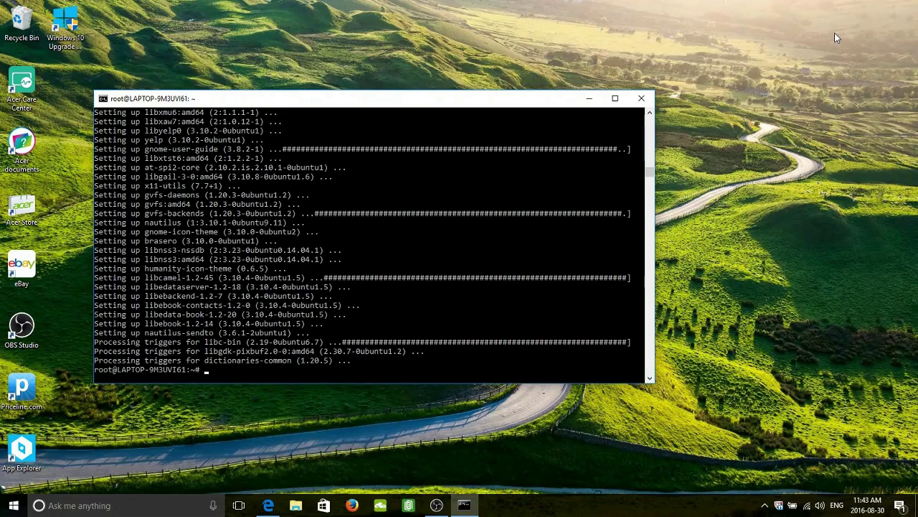
# Exit the root shell, try running cheese, then type sudo apt install ubuntu-desktop.
pyautogui.write('xit')
pyautogui.press('Return')
pyautogui.write('cheese')
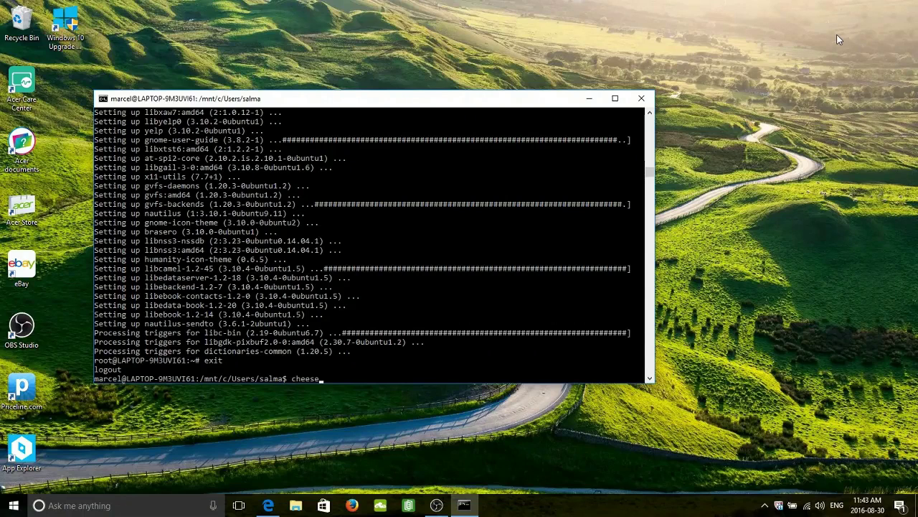
pyautogui.press('Return')
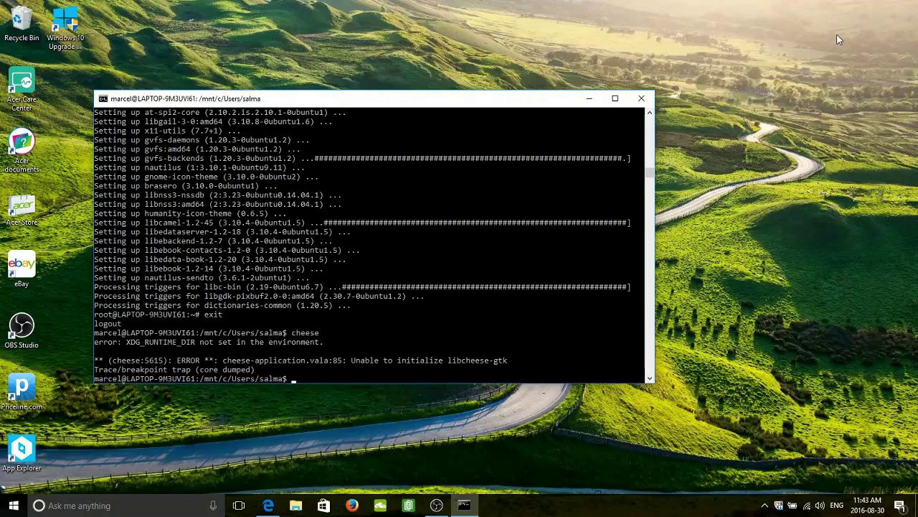
pyautogui.write('sudo ')
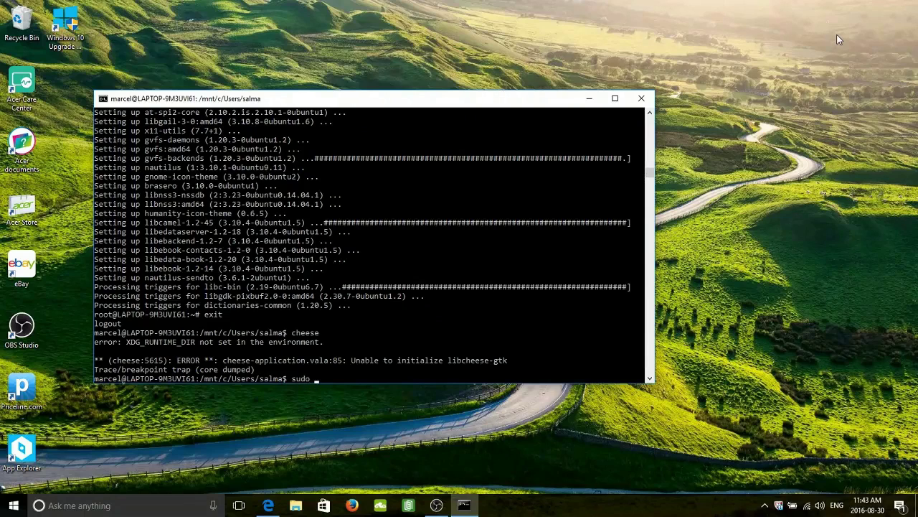
pyautogui.write('apt install')
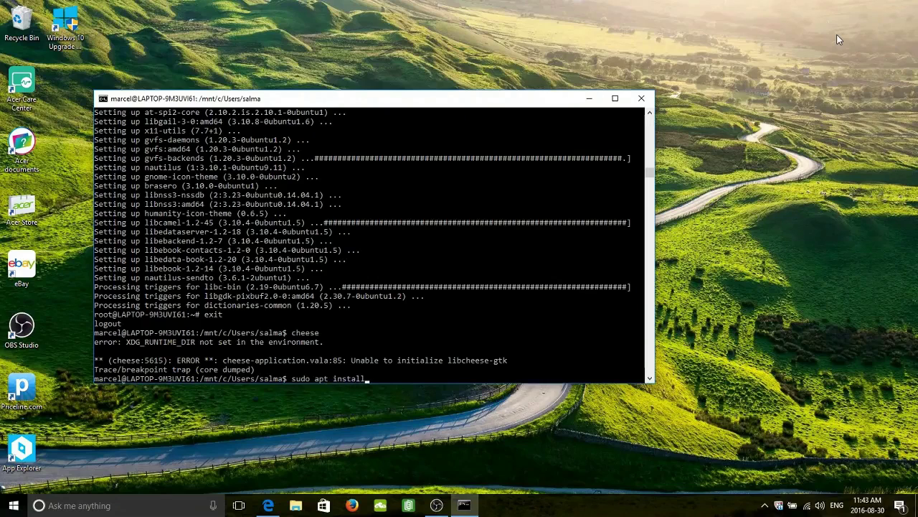
pyautogui.write(' ubuntu-desktop')
# Install the ubuntu-desktop packages with sudo apt, confirm the download, and retry cheese.
pyautogui.press('Return')
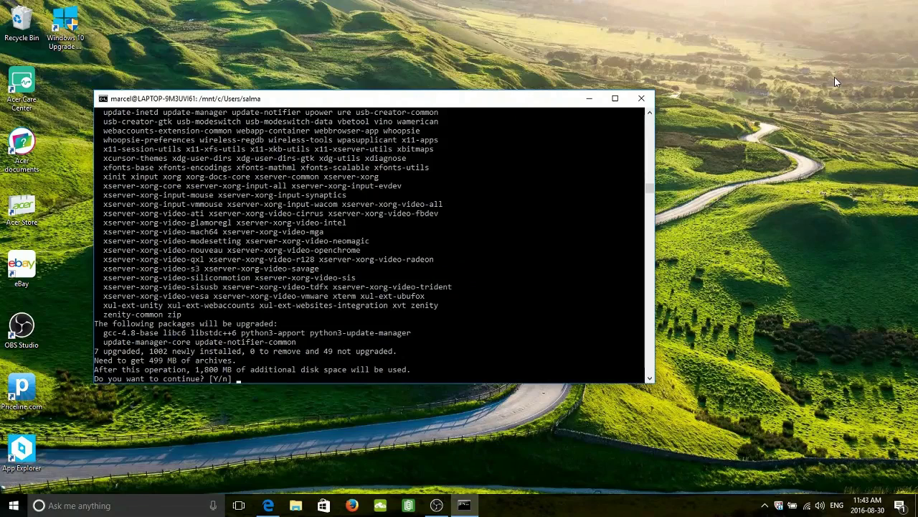
pyautogui.press('Return')
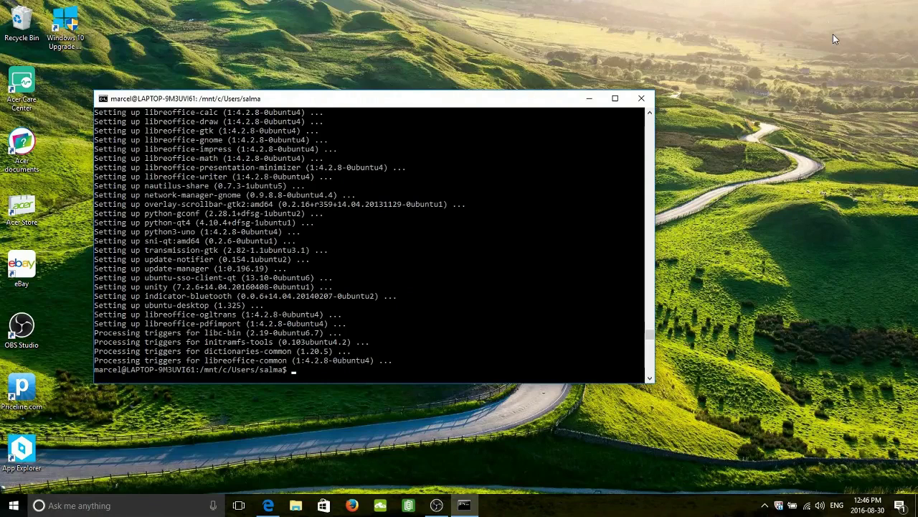
pyautogui.write('cheese')
pyautogui.press('Return')
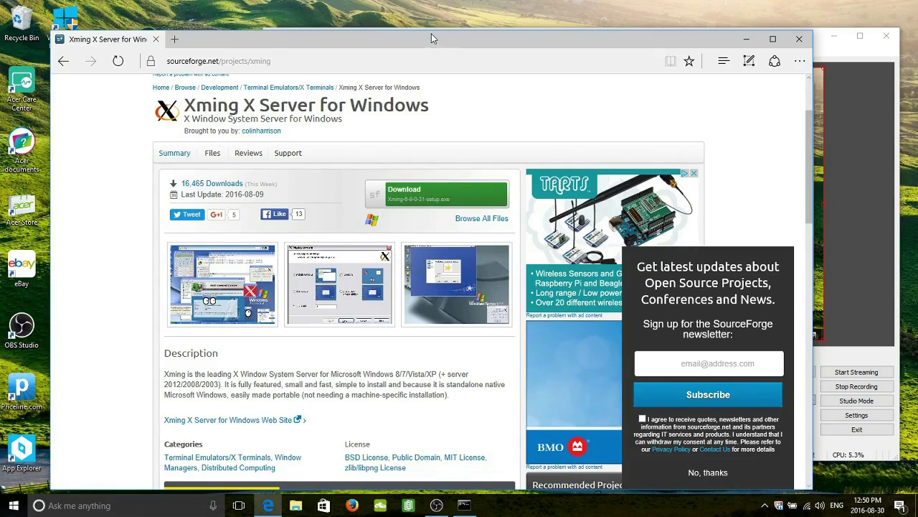
# Download Xming-6-9-0-31-setup.exe from SourceForge in Edge, save it, and run it.
pyautogui.click(839, 46)
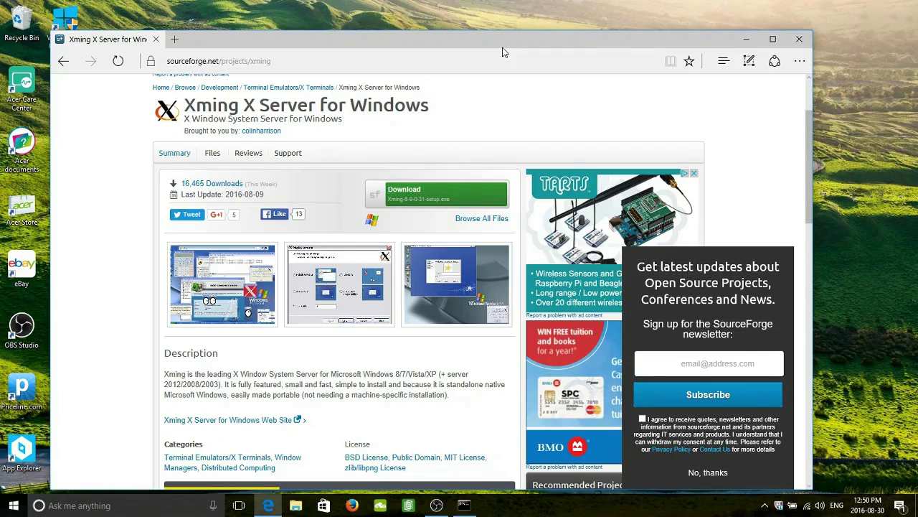
pyautogui.click(441, 205)
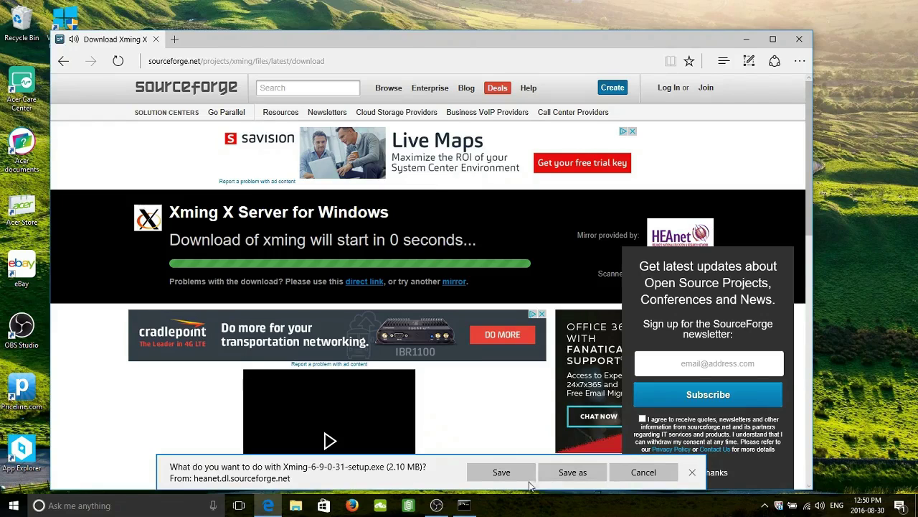
pyautogui.click(506, 475)
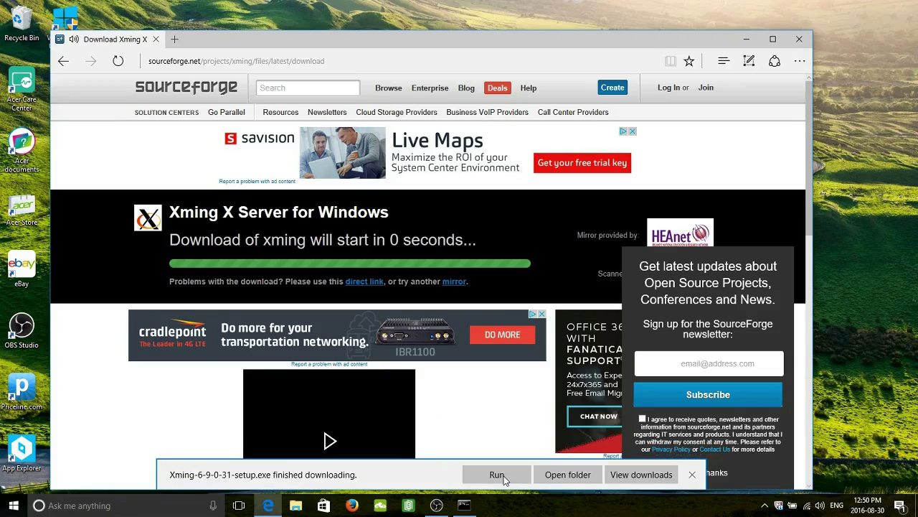
pyautogui.click(504, 476)
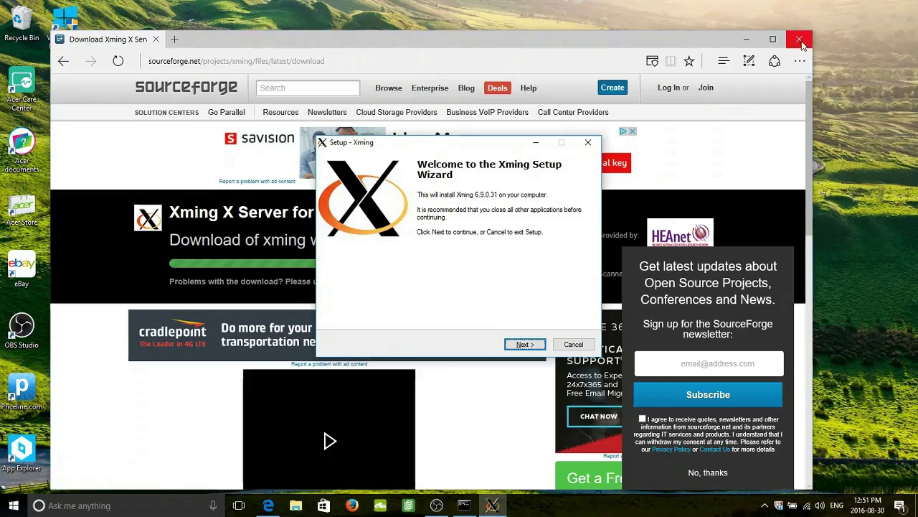
# Close the browser and set up Xming with default folder, full components and a desktop icon.
pyautogui.click(801, 41)
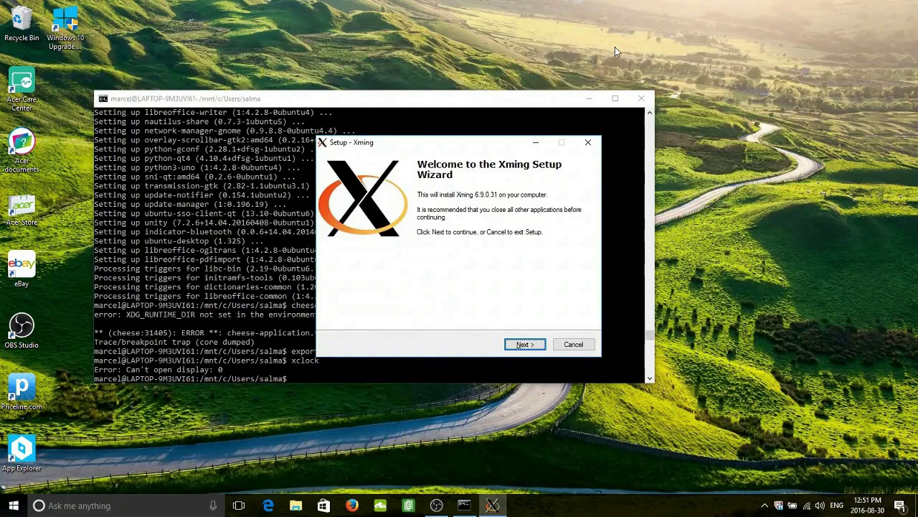
pyautogui.click(522, 345)
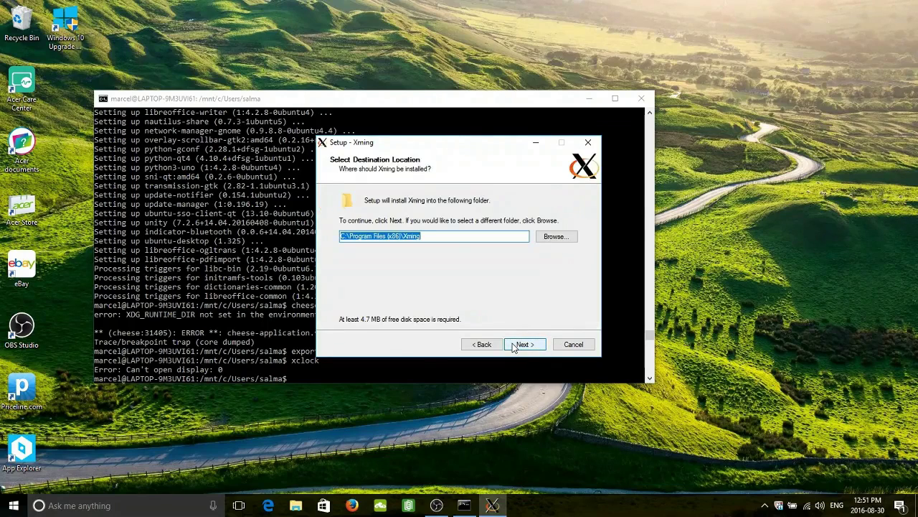
pyautogui.click(513, 346)
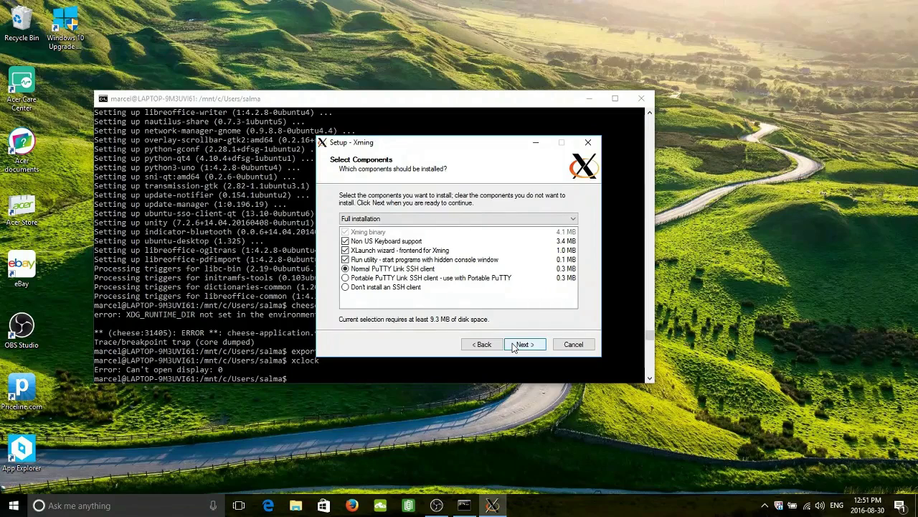
pyautogui.click(514, 347)
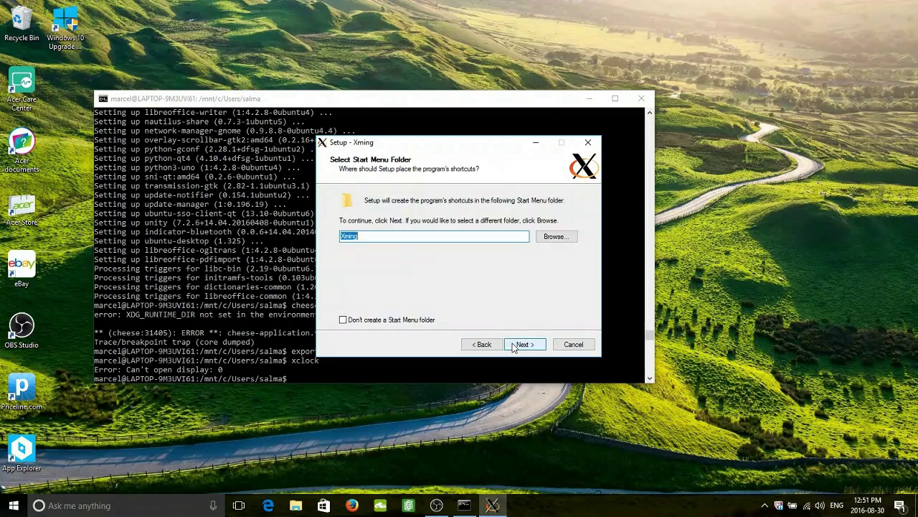
pyautogui.click(514, 347)
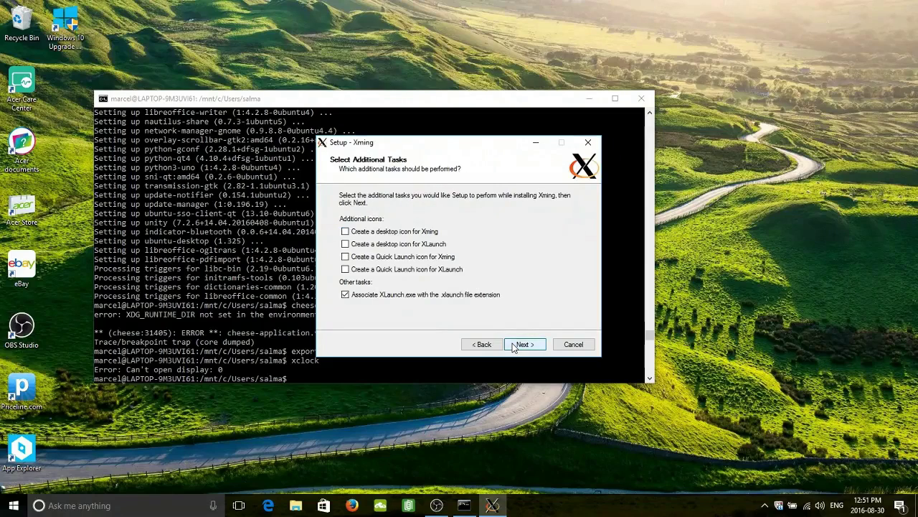
pyautogui.click(345, 232)
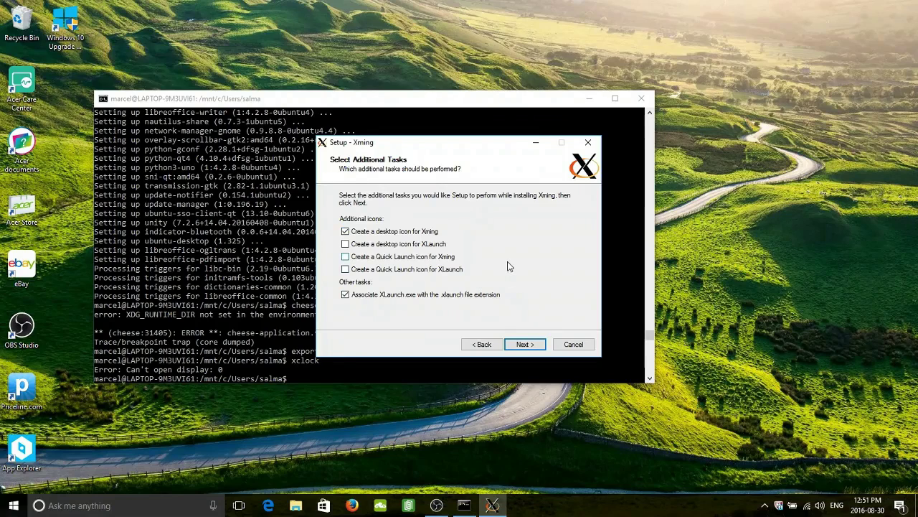
# Install Xming and close the completed setup wizard.
pyautogui.click(523, 344)
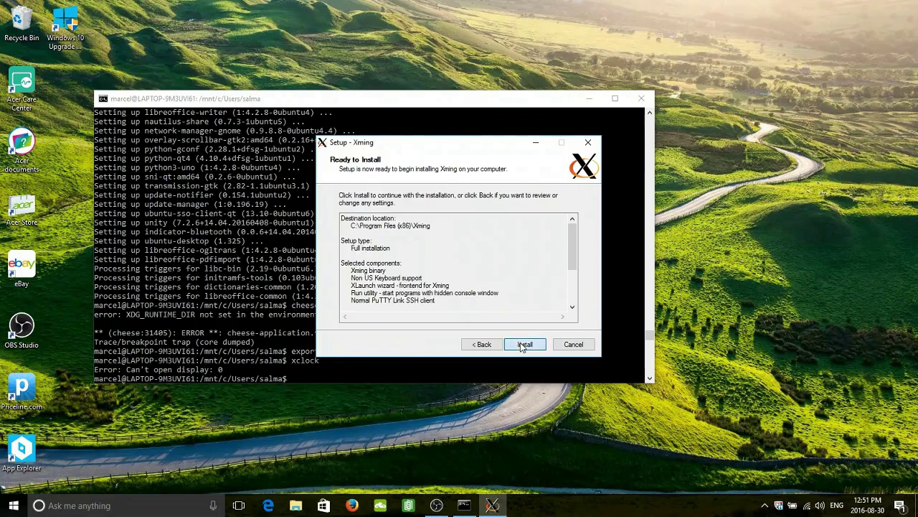
pyautogui.click(521, 345)
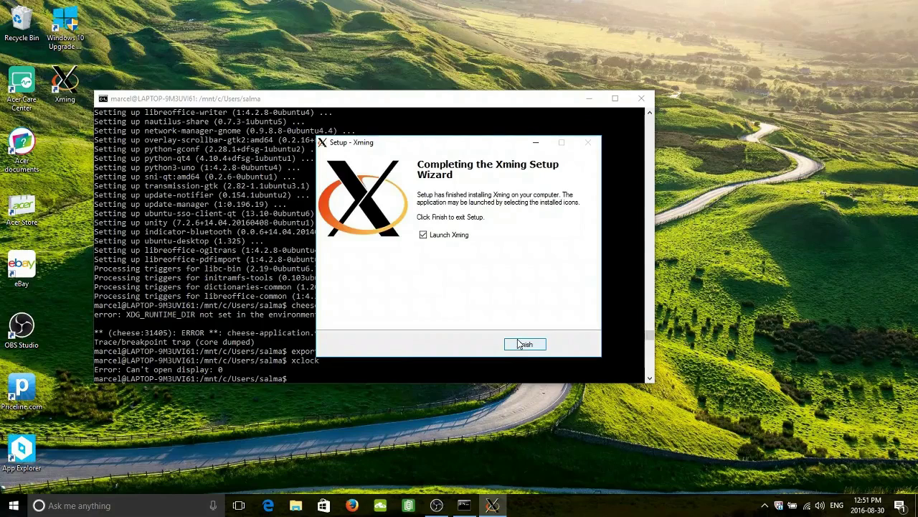
pyautogui.click(523, 344)
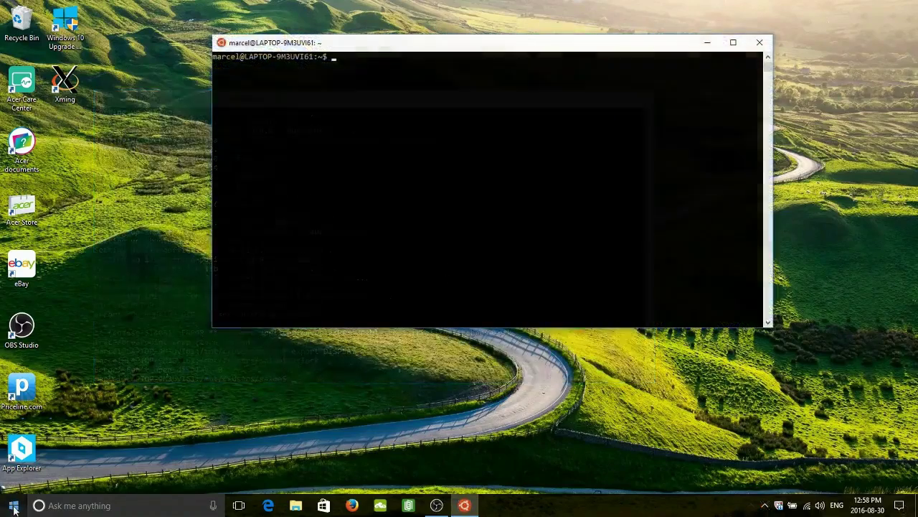
# Open XLaunch, step through Display settings and Session type to Additional parameters, then cancel.
pyautogui.click(14, 507)
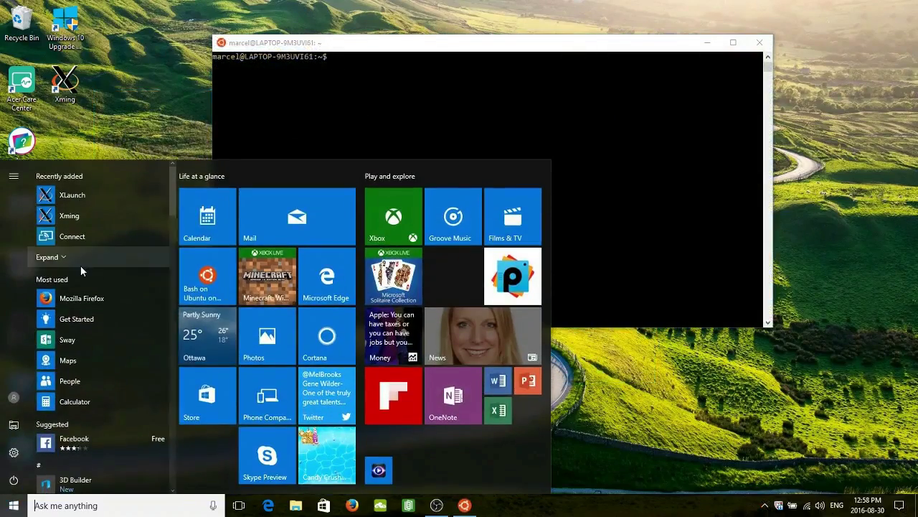
pyautogui.click(75, 203)
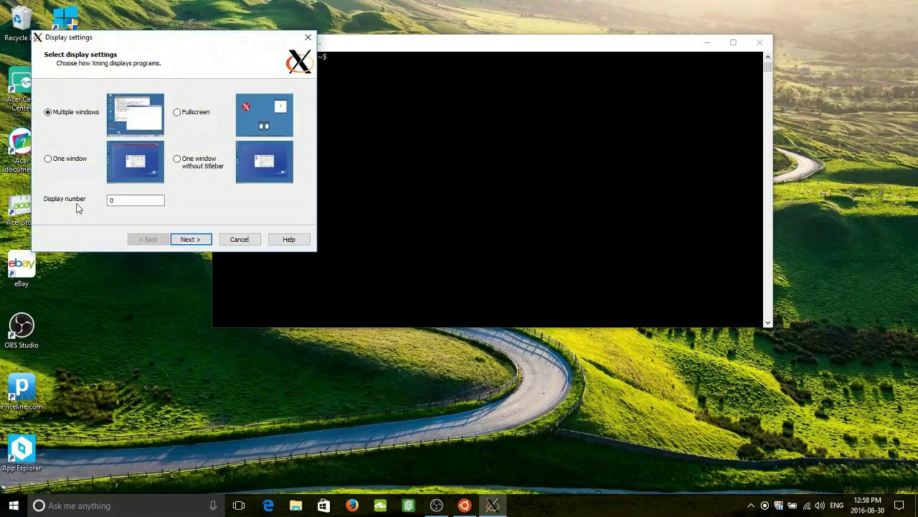
pyautogui.click(190, 240)
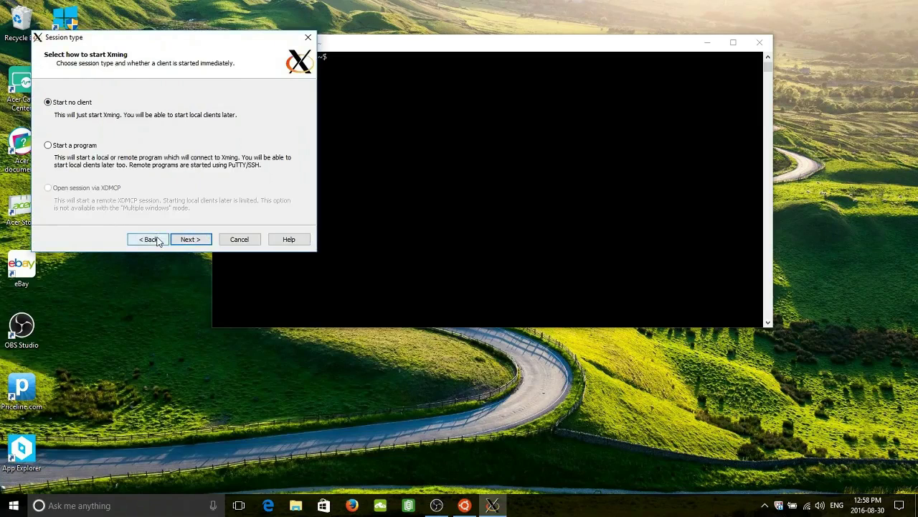
pyautogui.click(149, 239)
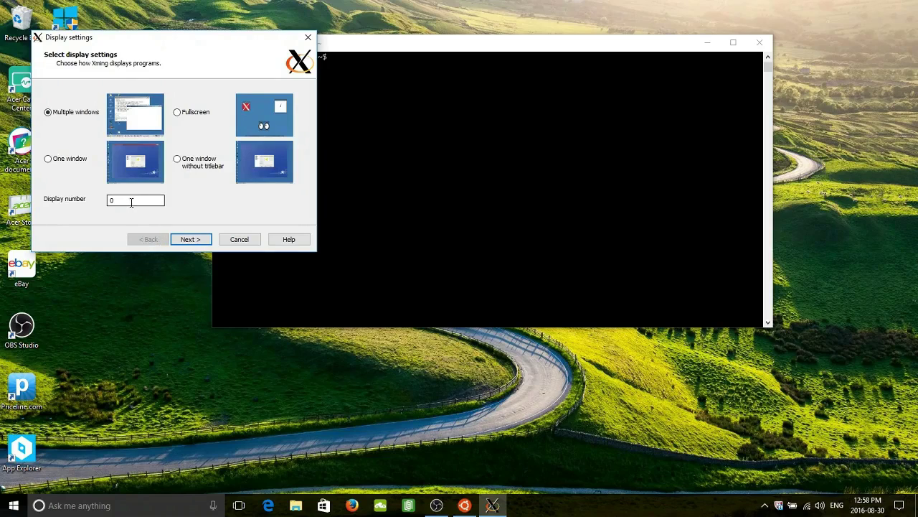
pyautogui.click(191, 238)
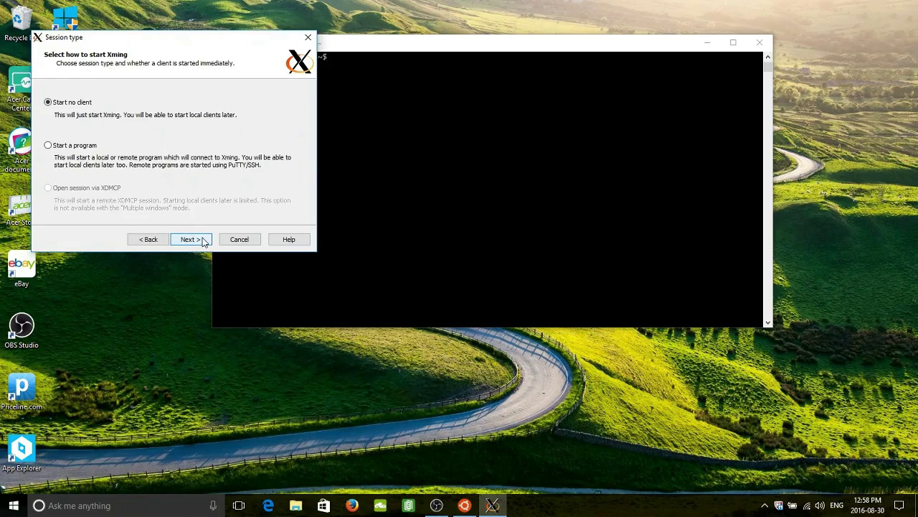
pyautogui.click(203, 241)
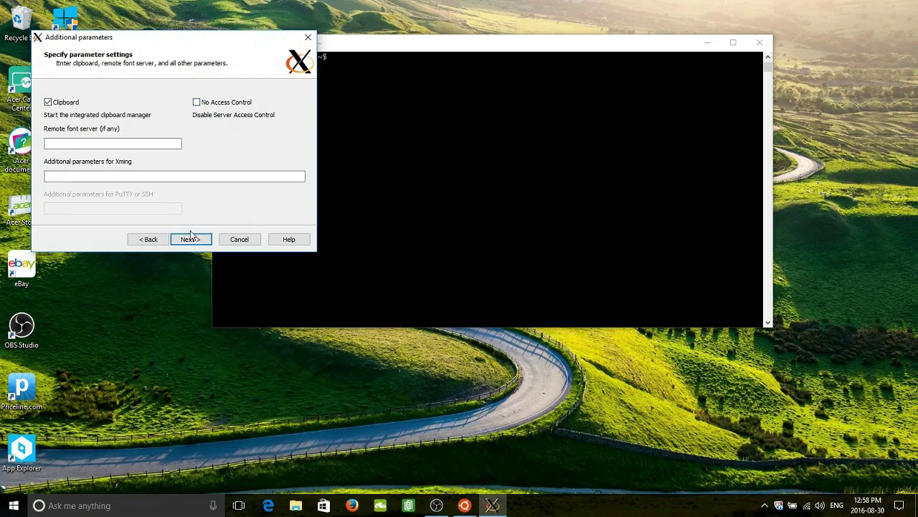
pyautogui.click(239, 239)
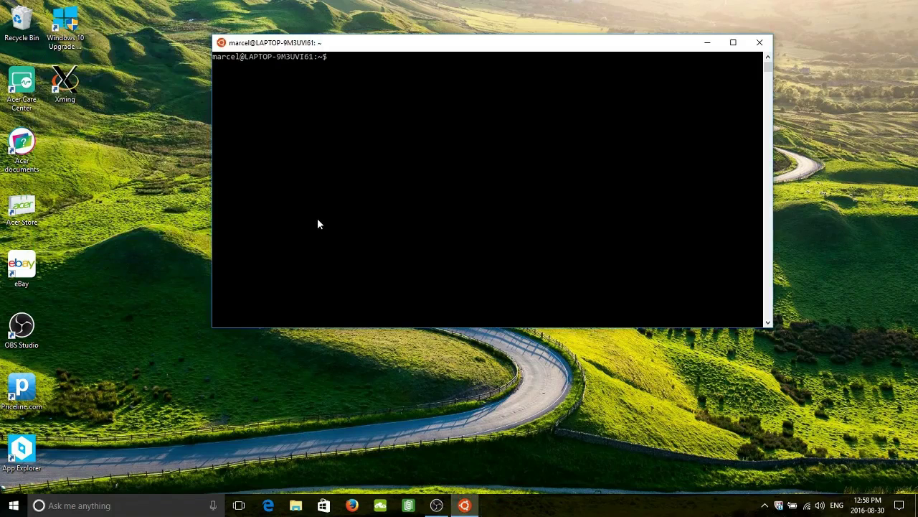
# Run 'export DIPSLAY=0:0' in the Bash terminal.
pyautogui.write('export DIPSLAY=0')
pyautogui.click(318, 223)
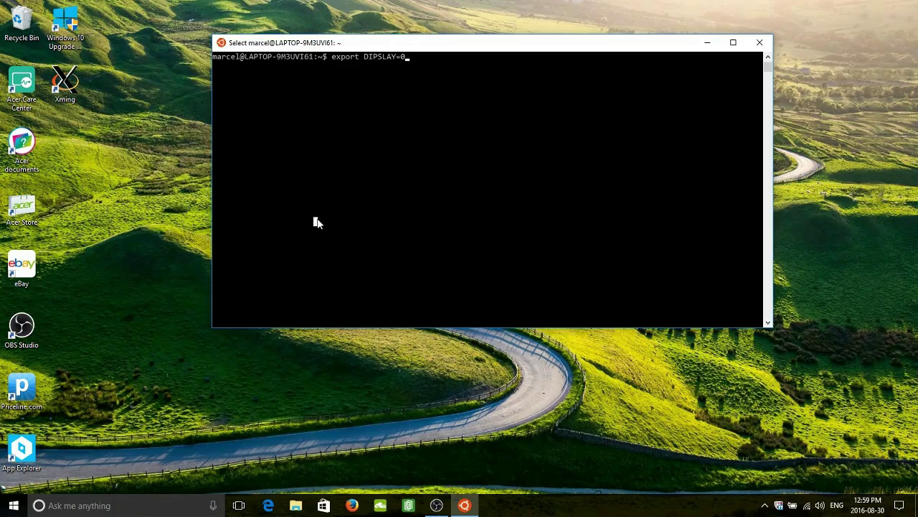
pyautogui.press('Escape')
pyautogui.write(':0')
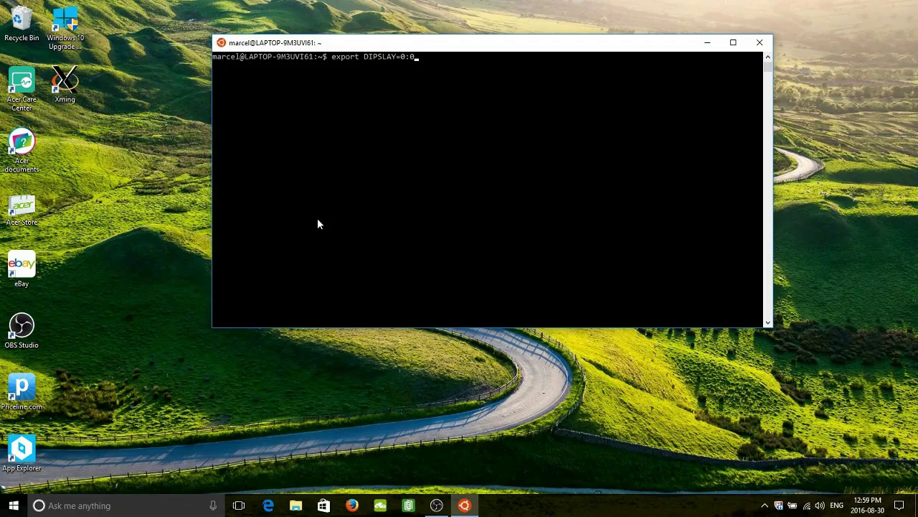
pyautogui.press('Return')
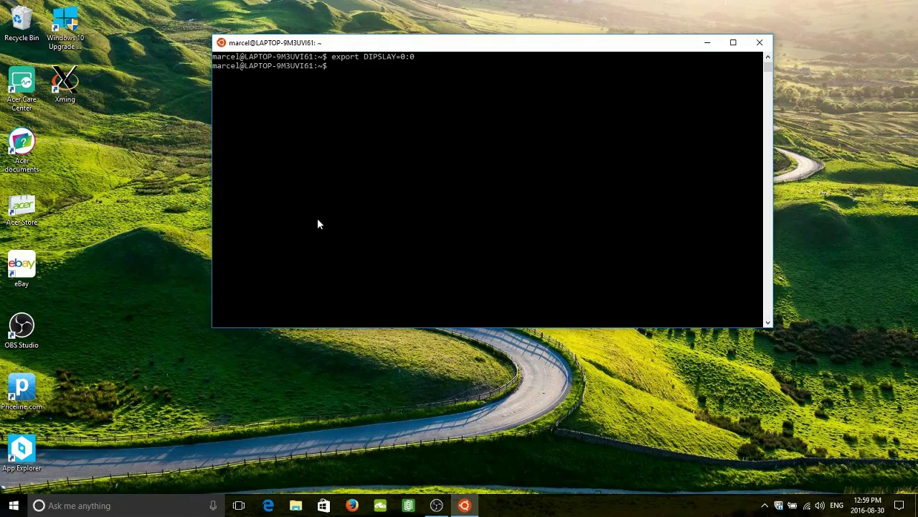
# Run xclock to display a clock window, then close it.
pyautogui.write('xcli')
pyautogui.write('ck')
pyautogui.press('Return')
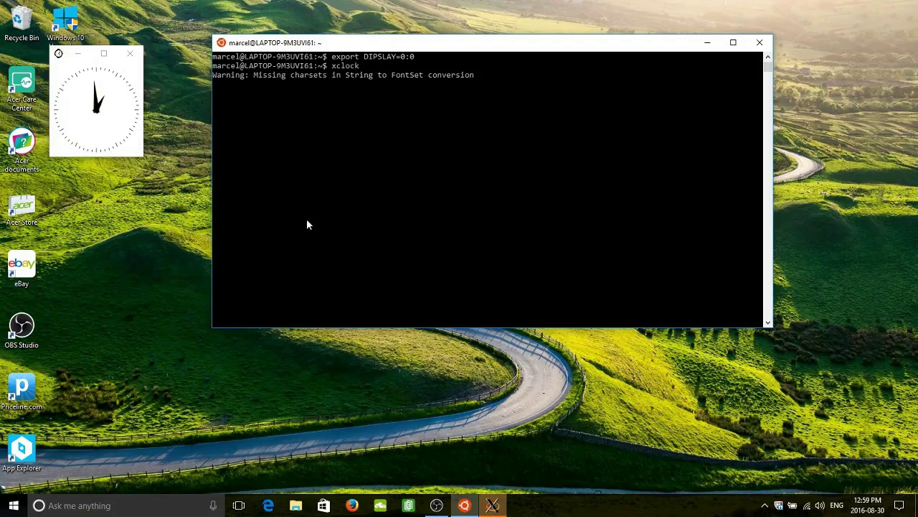
pyautogui.click(99, 57)
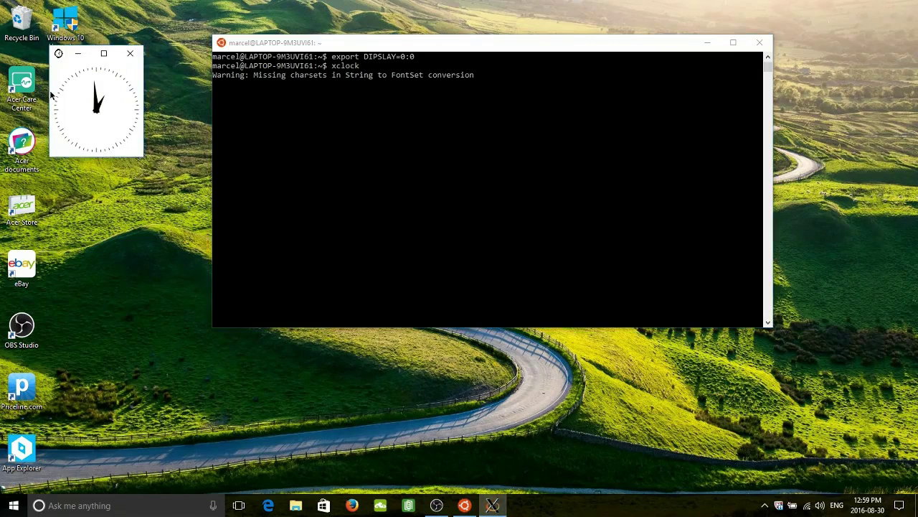
pyautogui.click(129, 54)
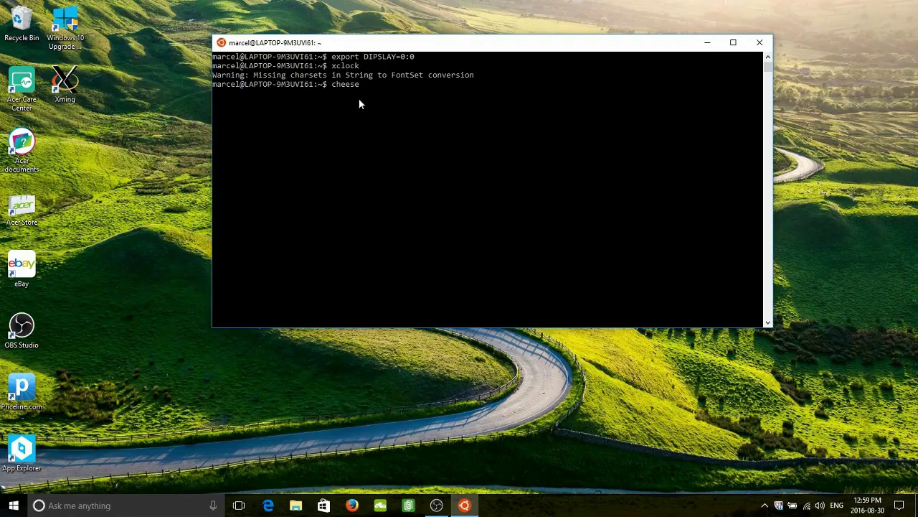
# Run cheese, close its no-device window, then launch nautilus from Bash.
pyautogui.press('Return')
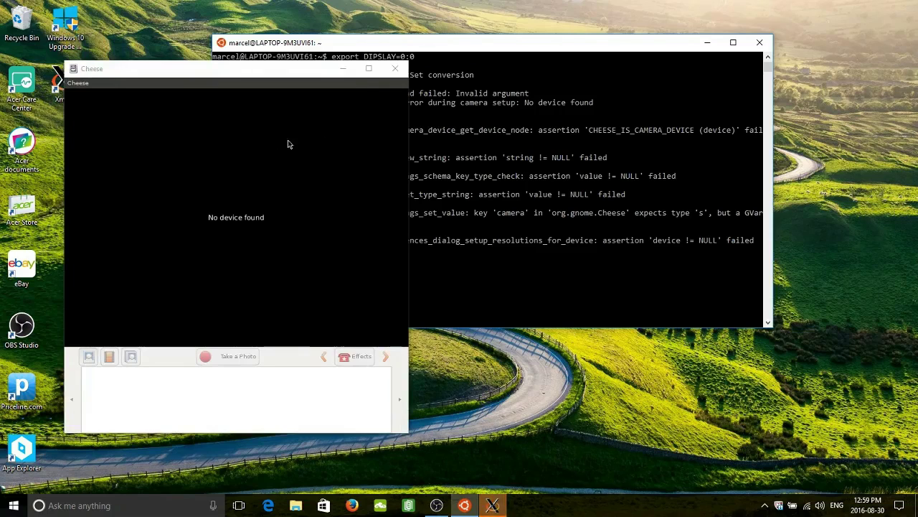
pyautogui.click(395, 68)
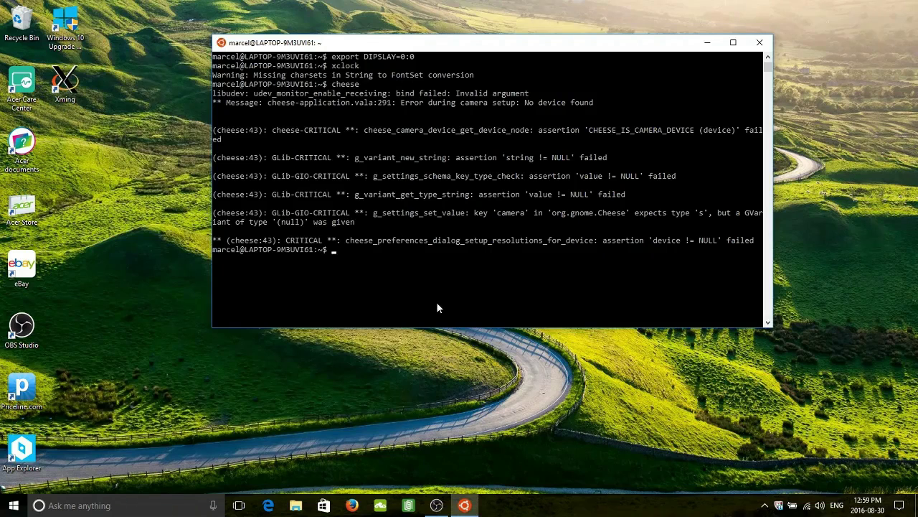
pyautogui.write('nautilus')
pyautogui.press('Return')
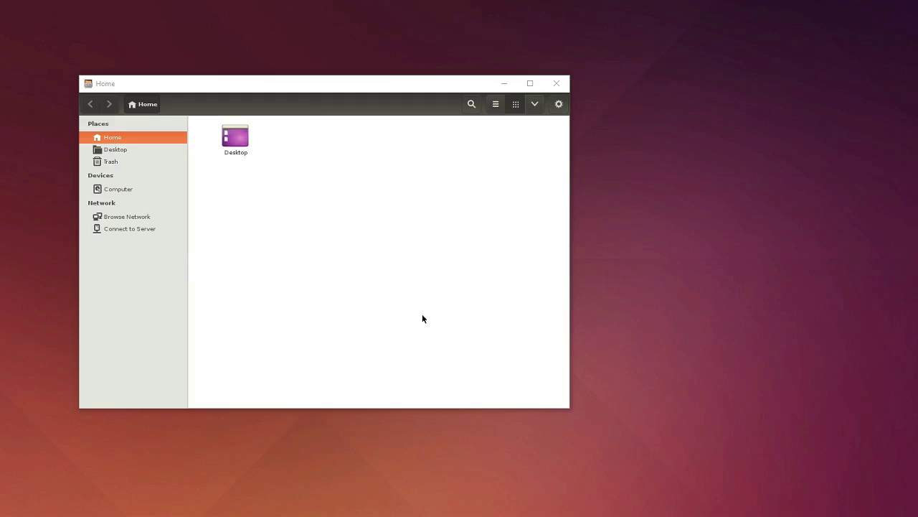
# Switch windows with Alt+Tab and bring the Home file manager to the front.
pyautogui.hotkey('alt', 'Tab')
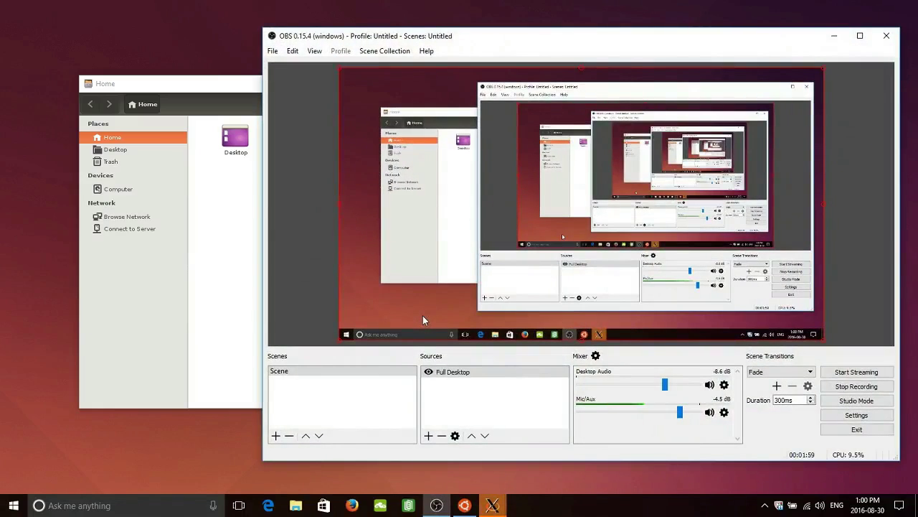
pyautogui.hotkey('alt', 'Tab')
pyautogui.hotkey('alt', 'Tab')
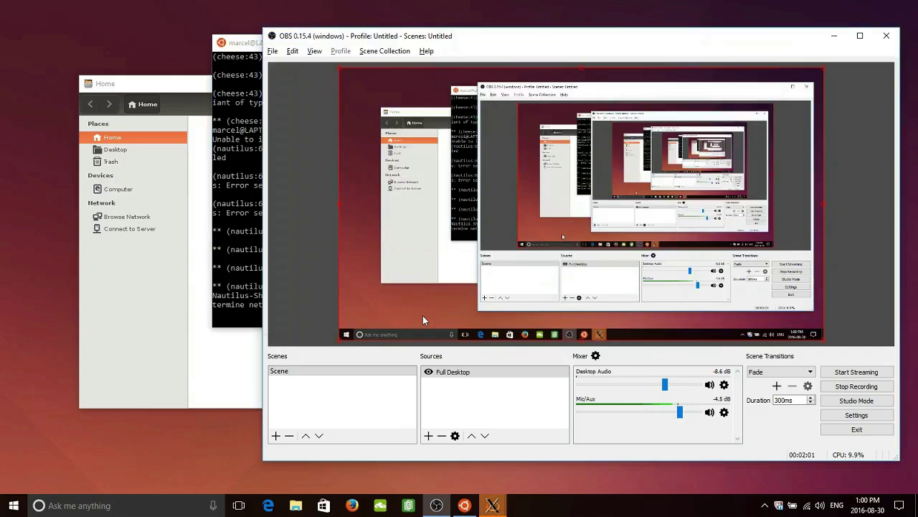
pyautogui.click(161, 90)
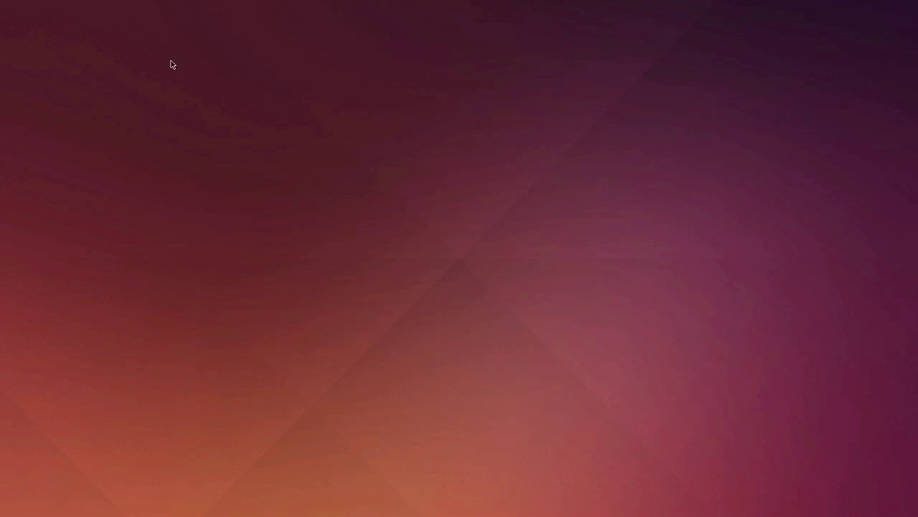
pyautogui.hotkey('alt', 'Tab')
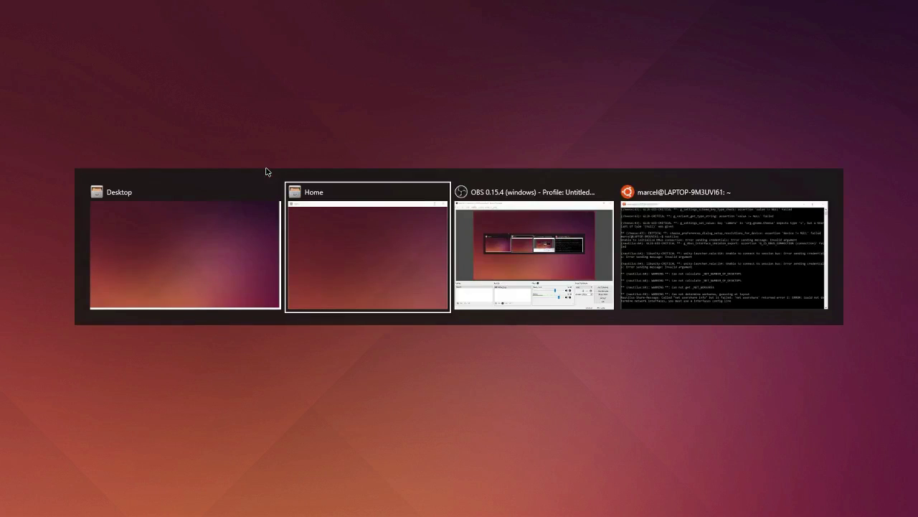
pyautogui.hotkey('alt', 'Tab')
pyautogui.hotkey('alt', 'Tab')
pyautogui.hotkey('alt', 'Tab')
pyautogui.hotkey('alt', 'Tab')
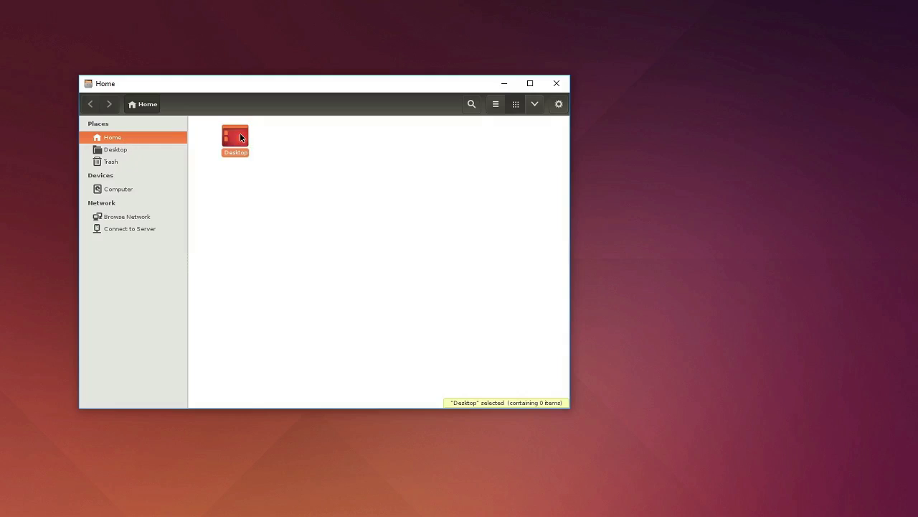
# Try Browse Network, dismiss the error, and open the Computer root folder.
pyautogui.click(129, 218)
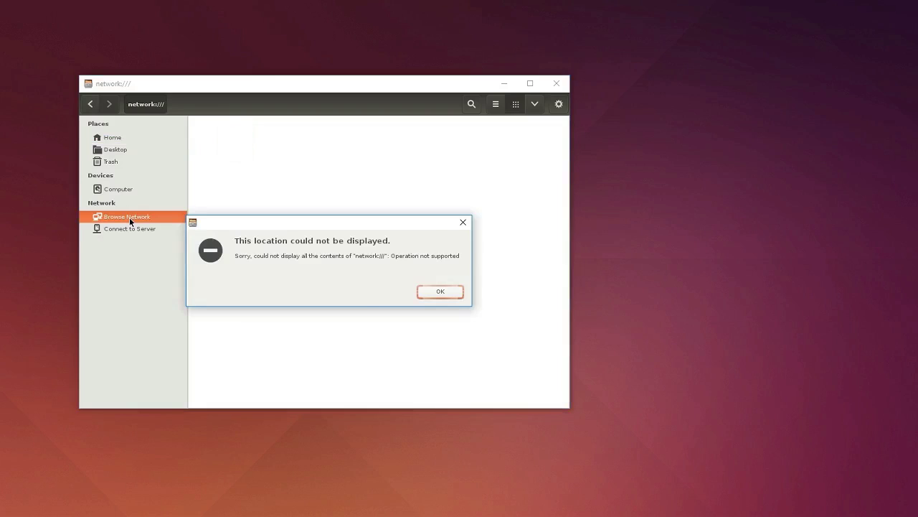
pyautogui.click(428, 293)
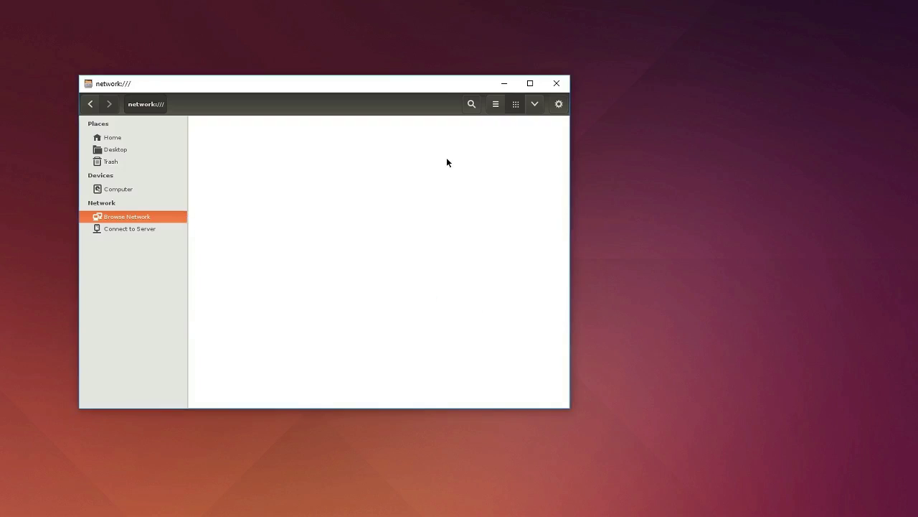
pyautogui.click(127, 191)
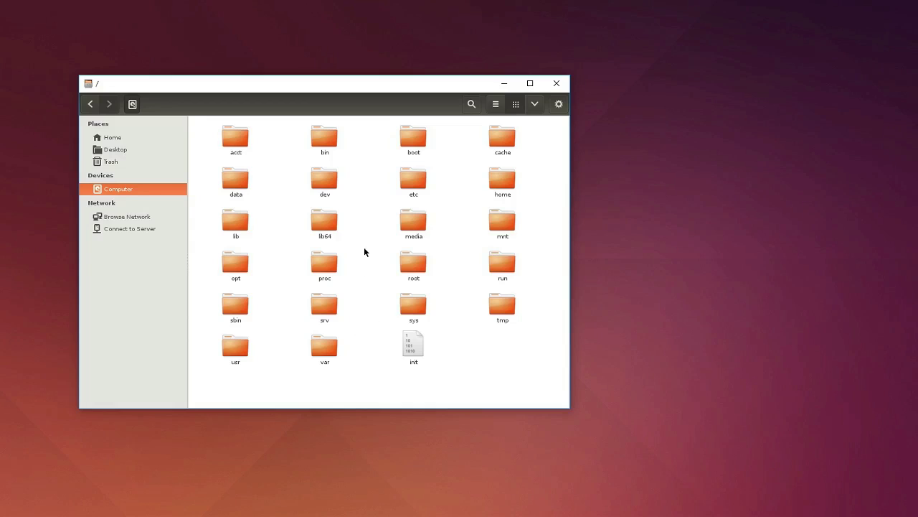
# Use Alt+Tab to show the desktop, then bring OBS to the front.
pyautogui.hotkey('alt', 'Tab')
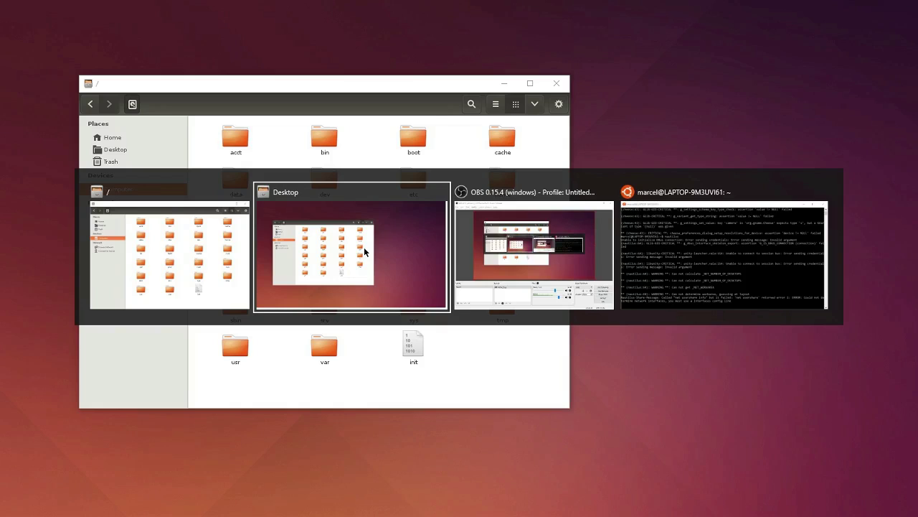
pyautogui.click(364, 252)
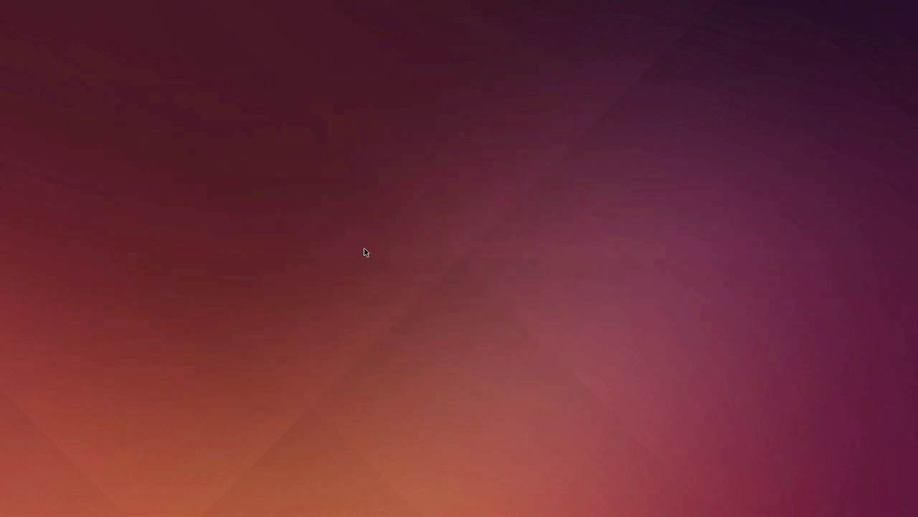
pyautogui.hotkey('alt', 'Tab')
pyautogui.hotkey('alt', 'Tab')
pyautogui.hotkey('alt', 'Tab')
pyautogui.hotkey('alt', 'Tab')
pyautogui.hotkey('alt', 'Tab')
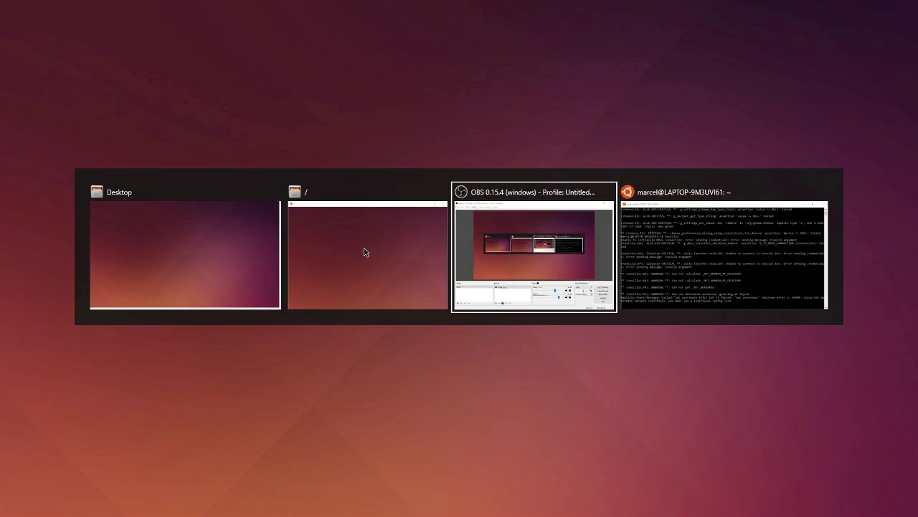
pyautogui.hotkey('alt', 'Tab')
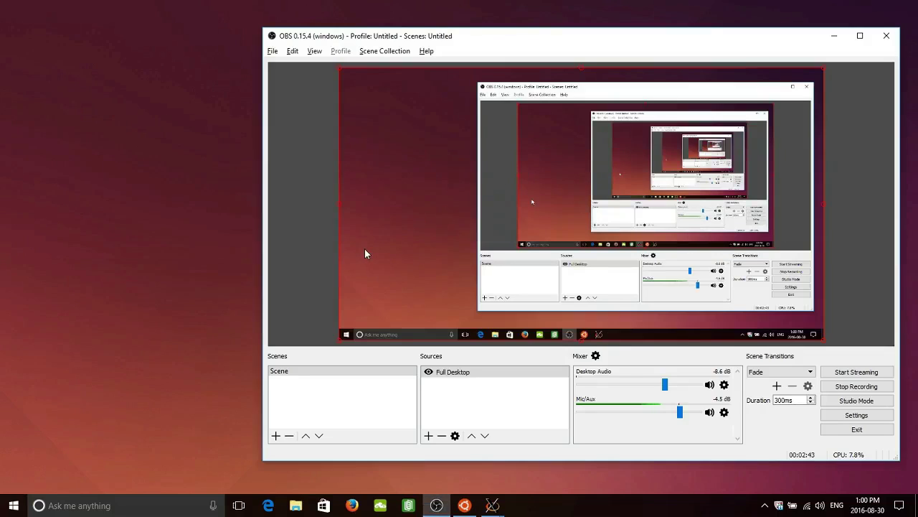